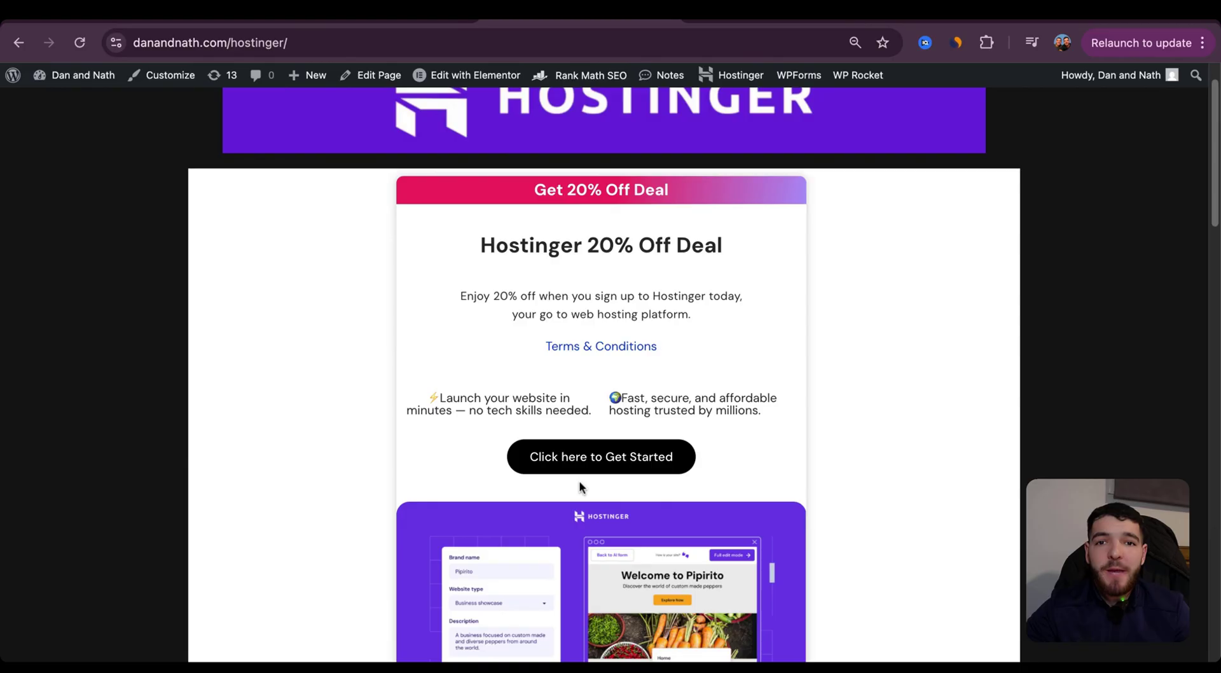
- Examine the Hostinger FAQ section on the published page, collapsing and expanding the question "What is Hostinger used for?"
scroll(580, 488, "down", 20)
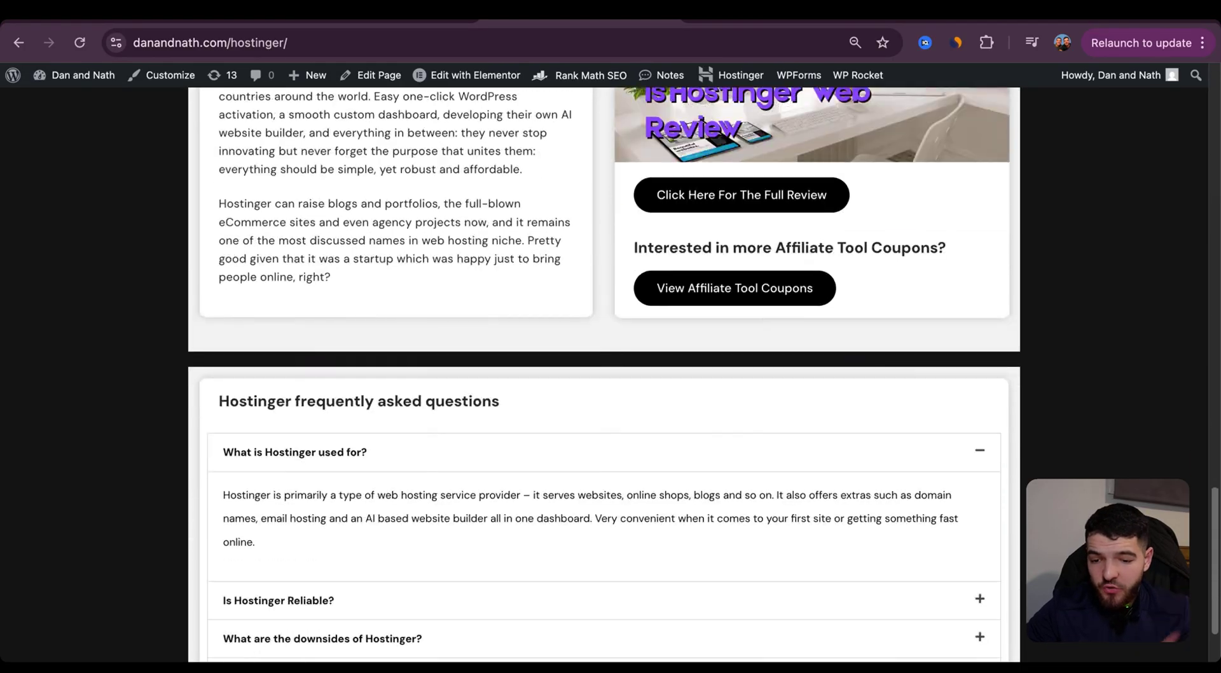
scroll(562, 444, "up", 1)
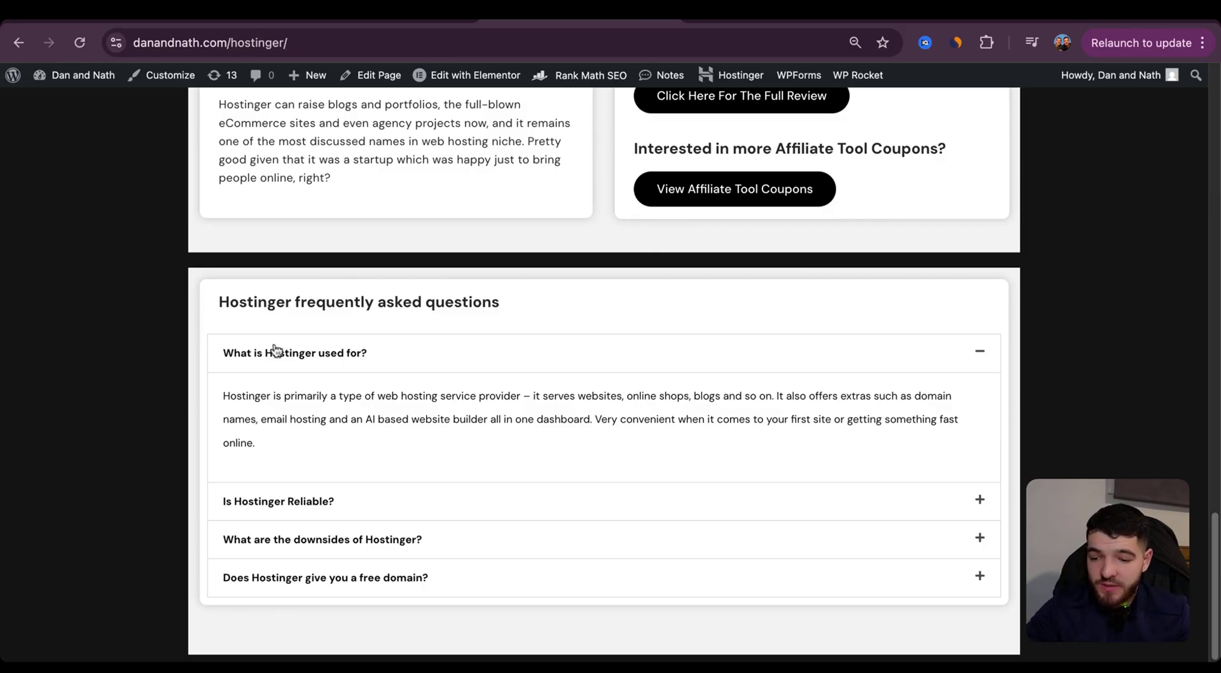
left_click(292, 363)
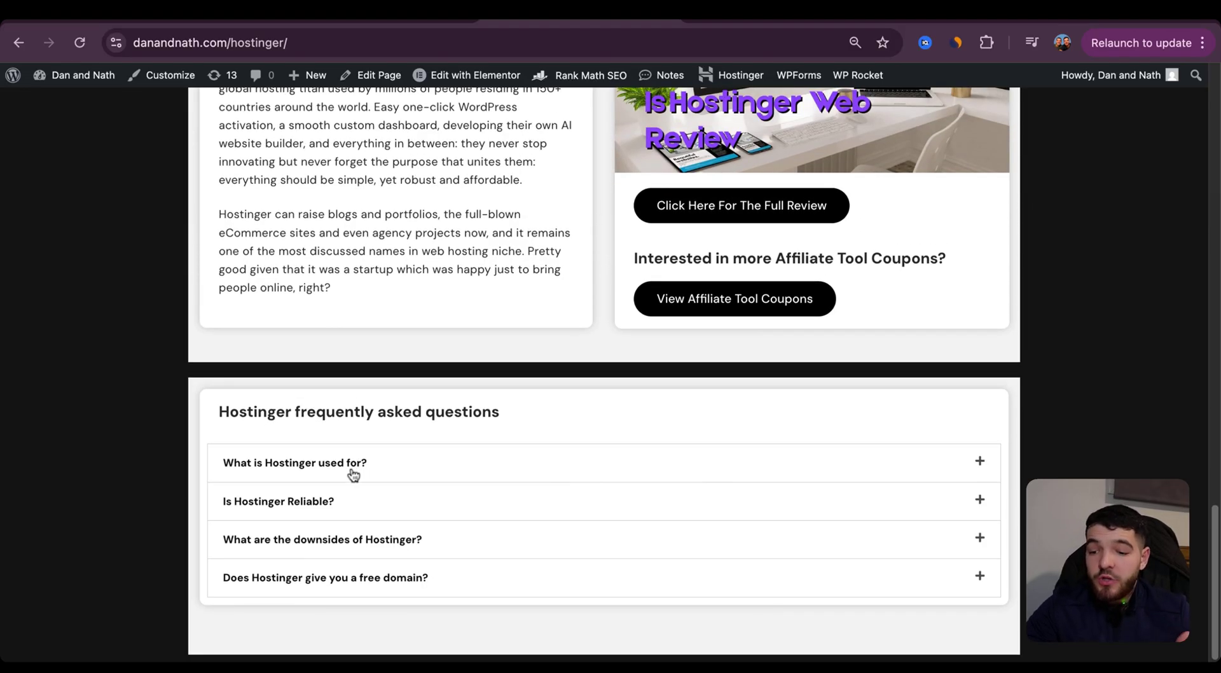
left_click(376, 464)
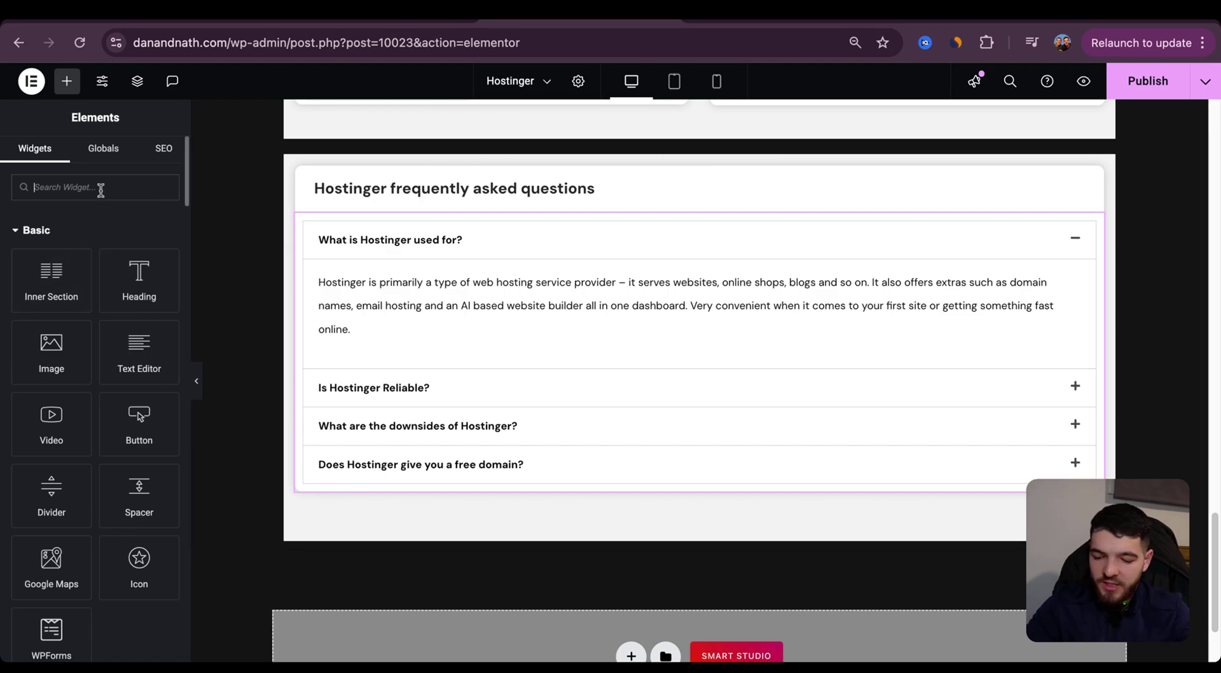
- Search the widgets for "accordion" and add an Accordion below the Hostinger frequently asked questions section
type("accordion")
left_click_drag(136, 245, 384, 549)
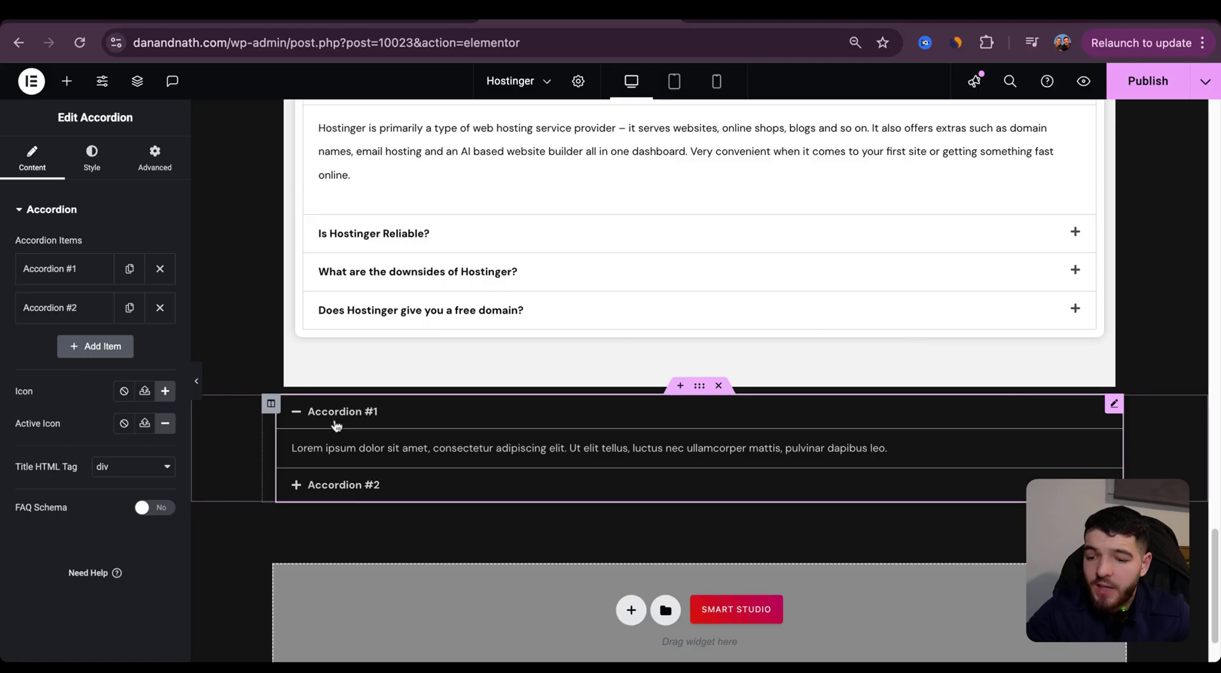
left_click(817, 446)
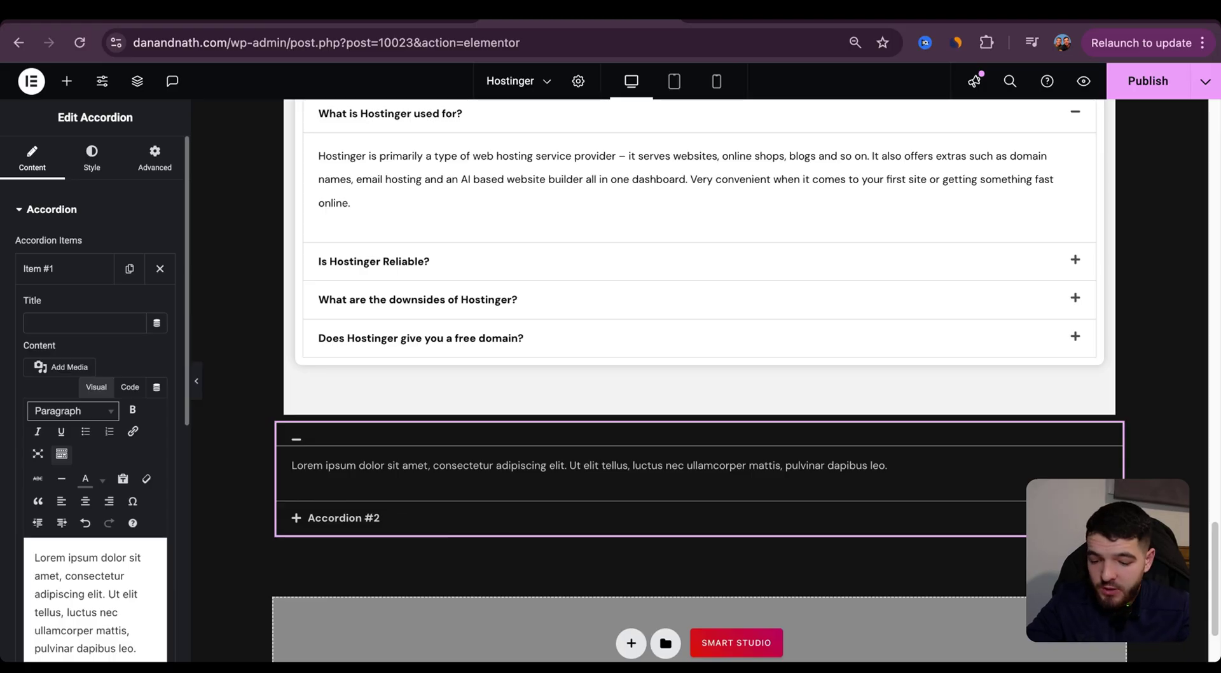
- Title the new accordion's first item "What is Hostinger Used For?" with the content "Hostinger is primarliy....", and add another item
type("What is Hostinger Used For?")
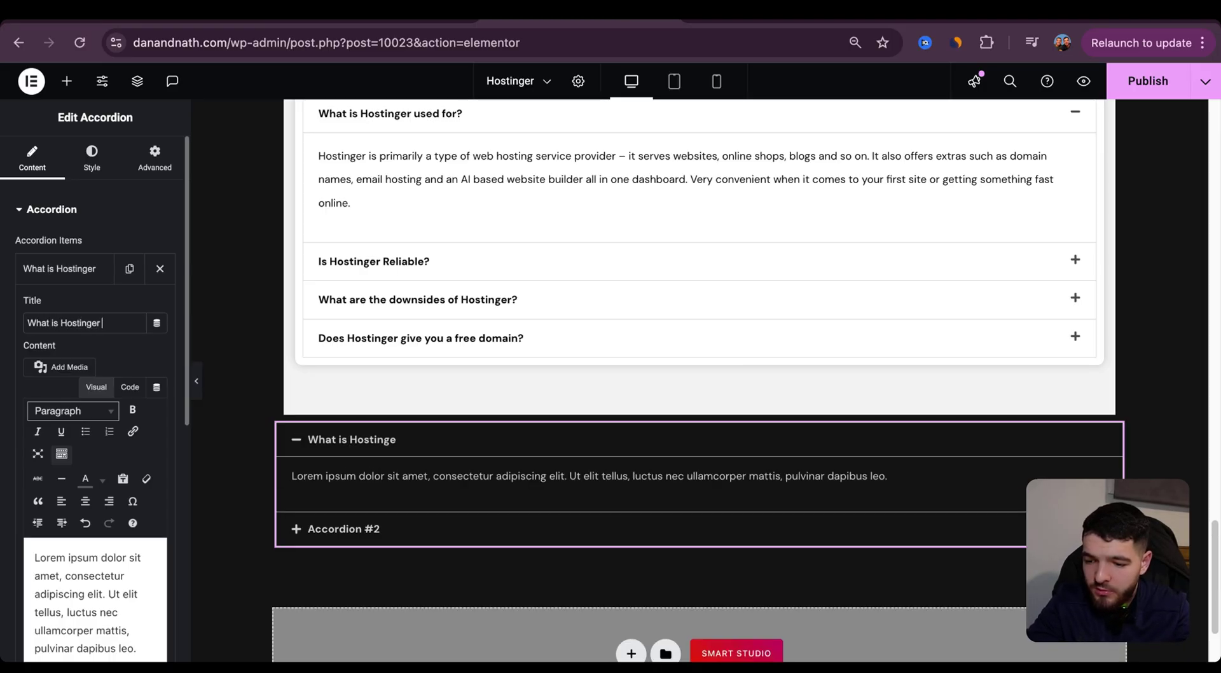
triple_click(72, 622)
type("Hostinger ")
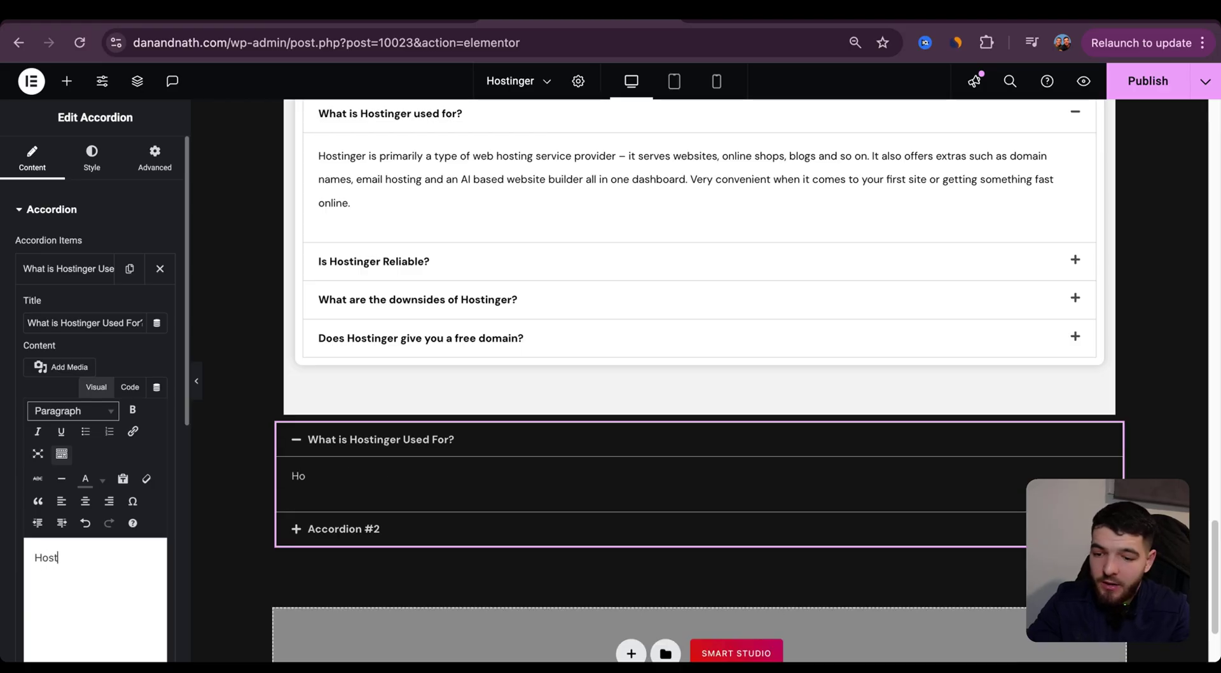
type("is primarliy....")
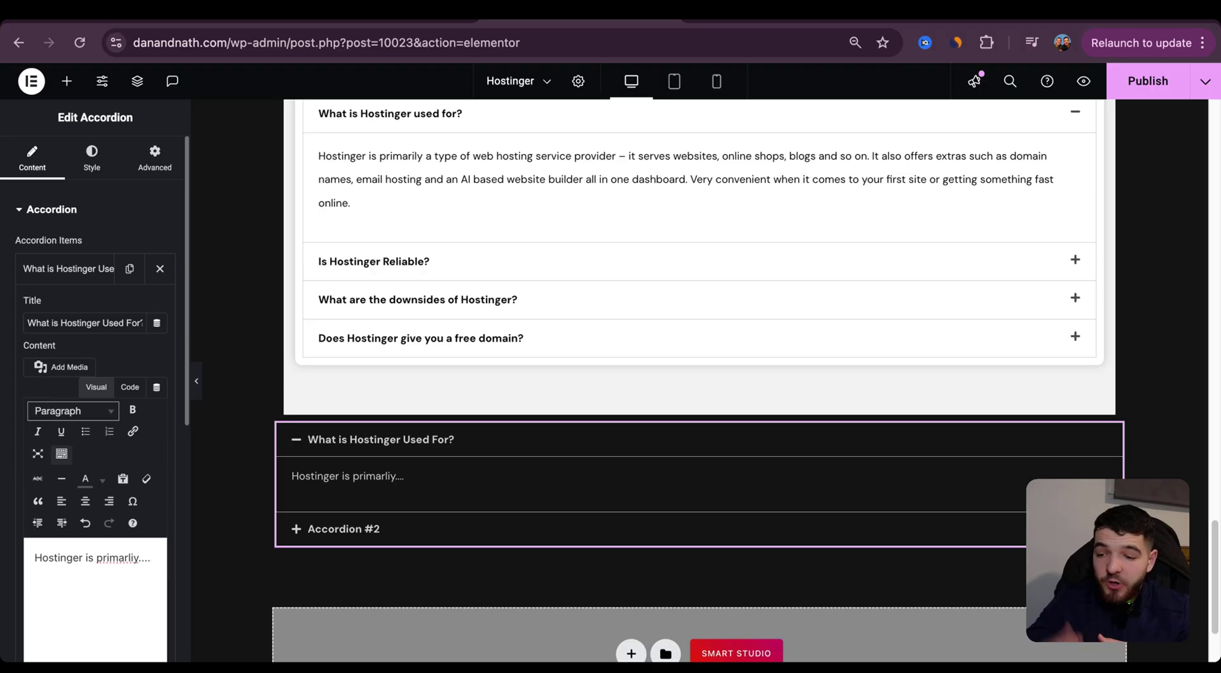
left_click(55, 261)
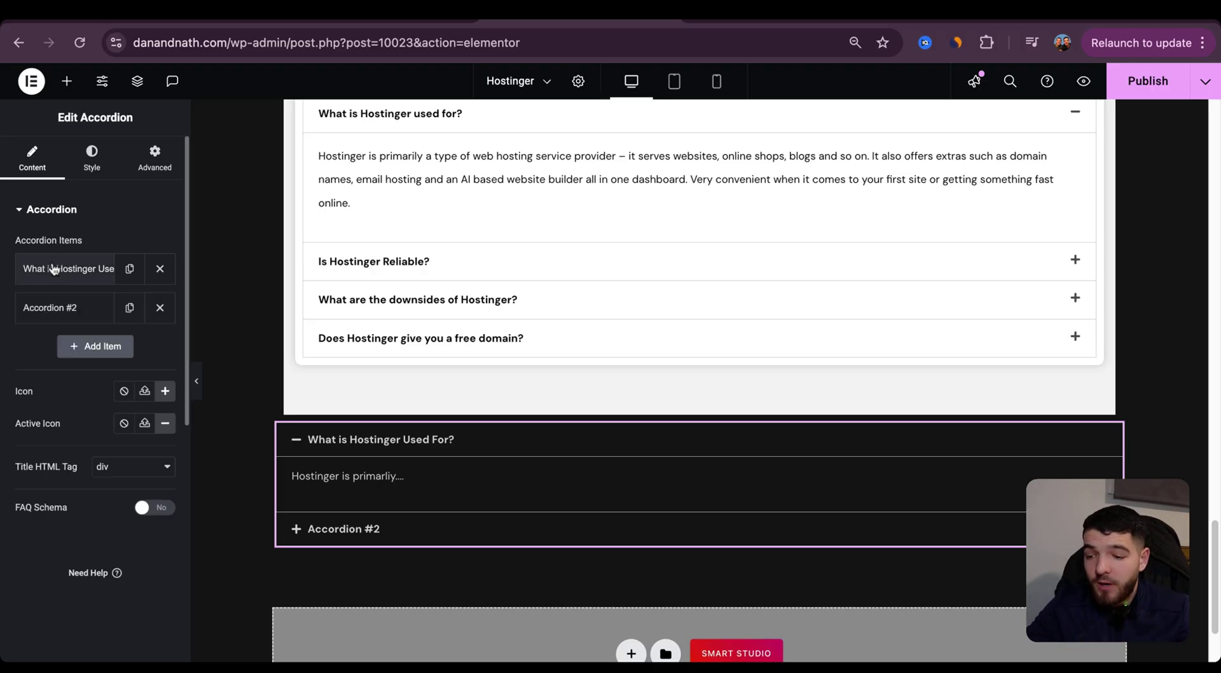
left_click(90, 348)
left_click(67, 349)
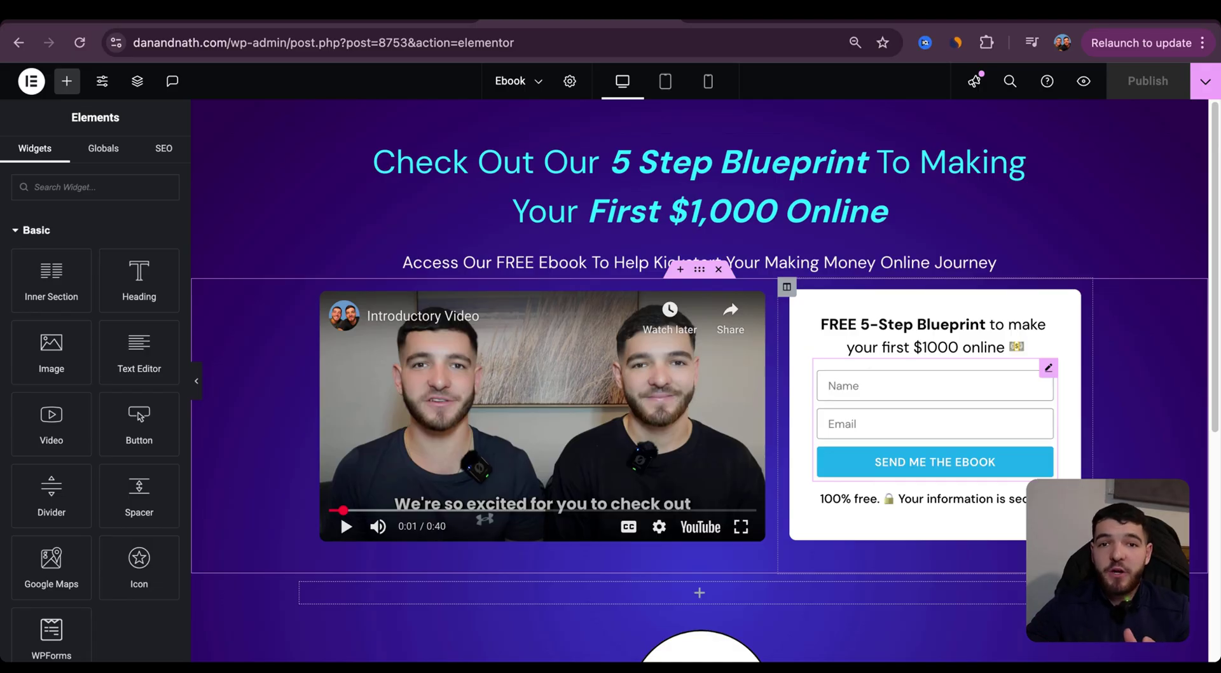
- Search the widgets for "form" and place a Form in the empty section below the Ebook page's introductory video
left_click(75, 181)
type("form")
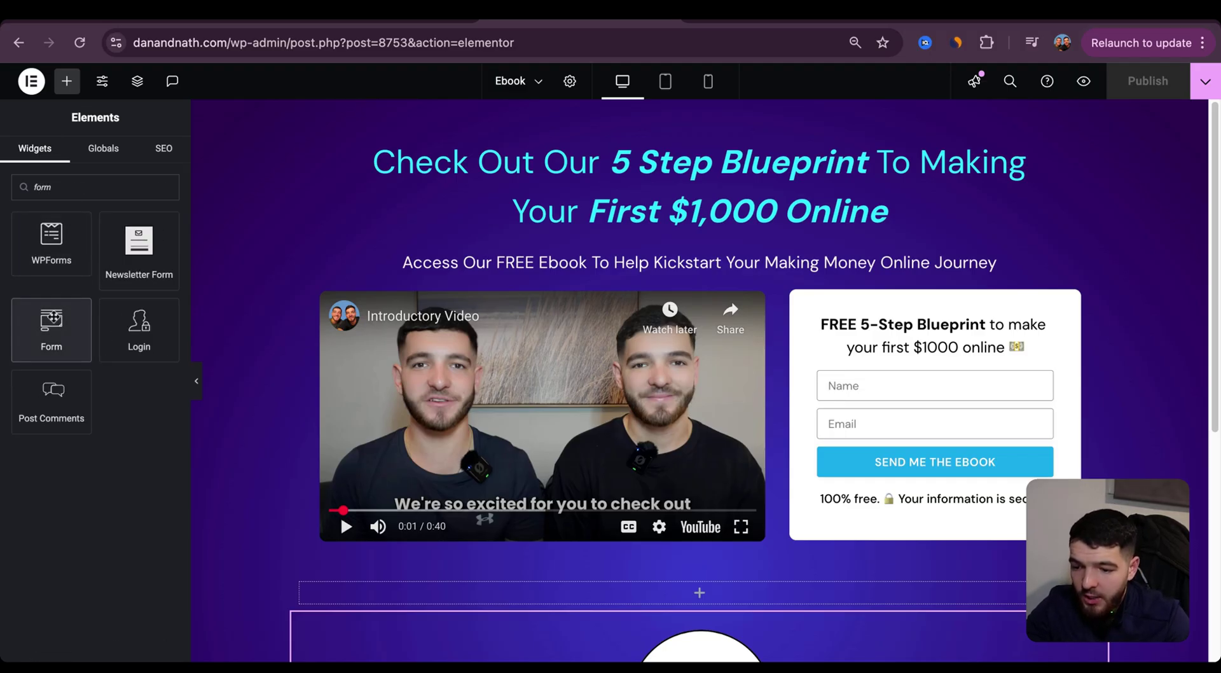
left_click_drag(54, 316, 709, 592)
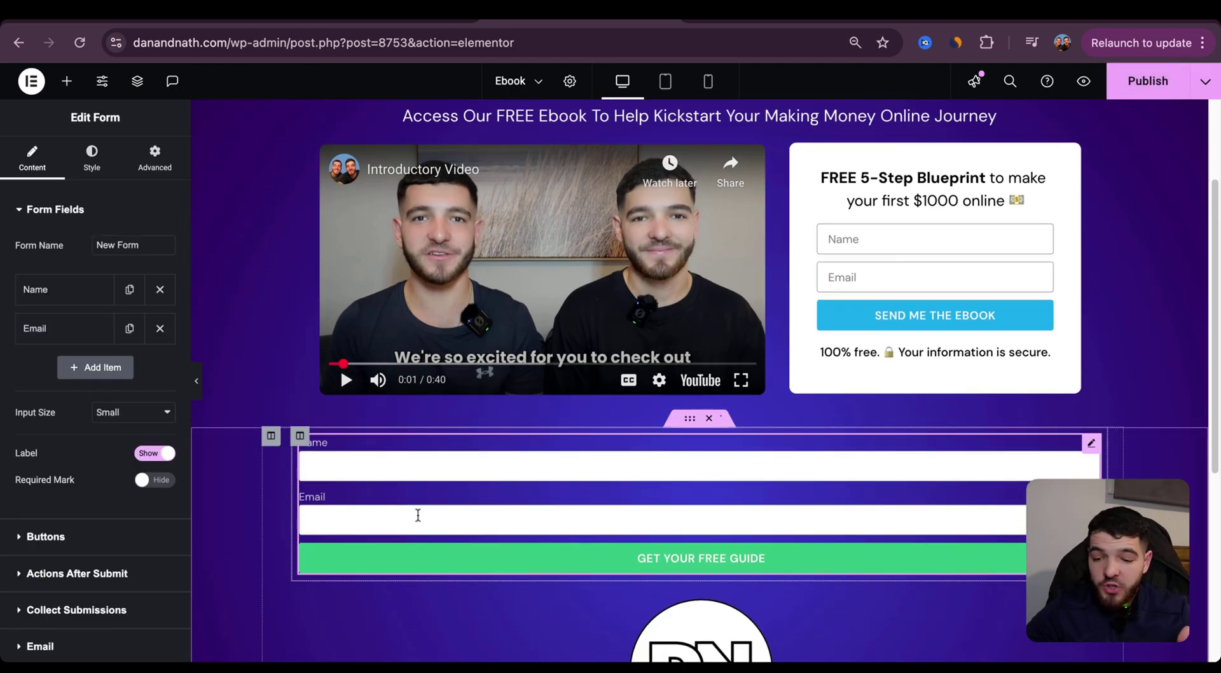
- Review the new form's Actions After Submit and open its MailerLite settings
scroll(90, 537, "down", 3)
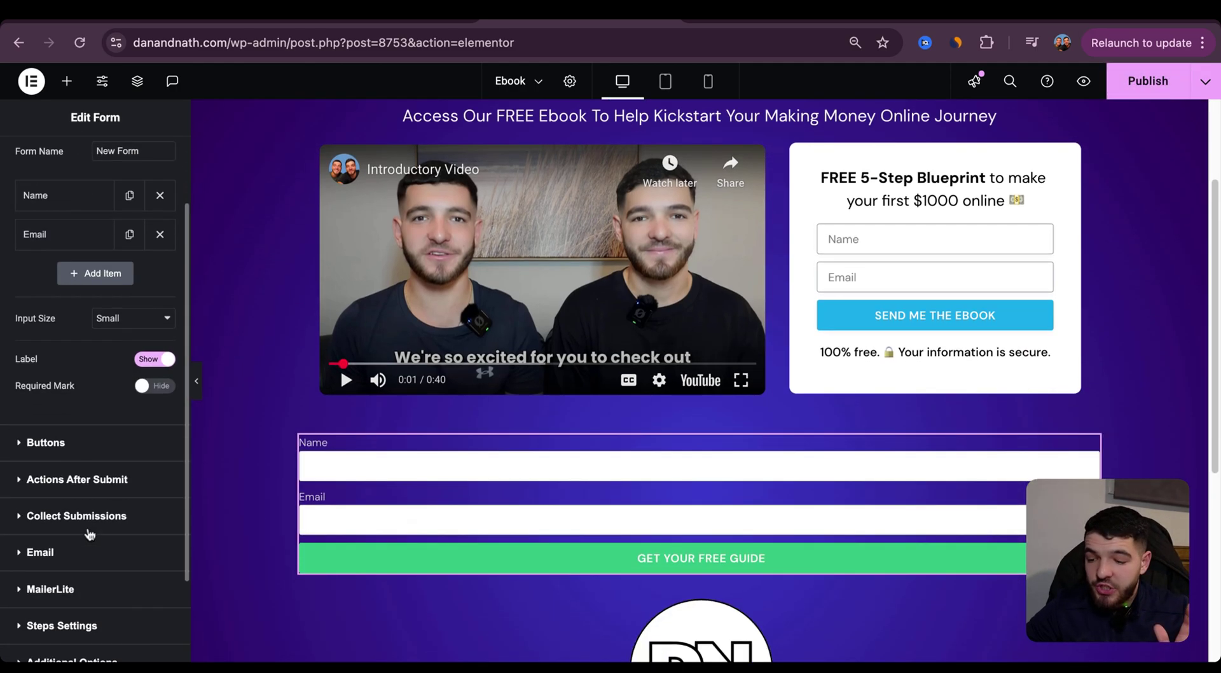
left_click(55, 478)
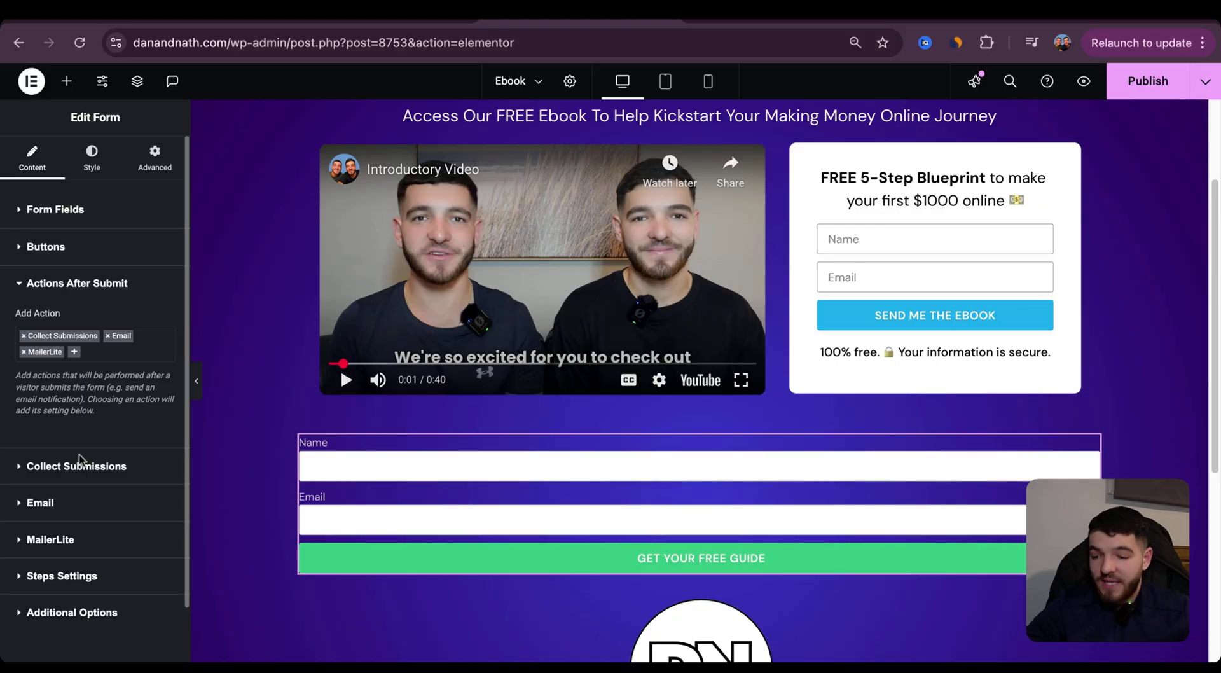
scroll(82, 461, "down", 1)
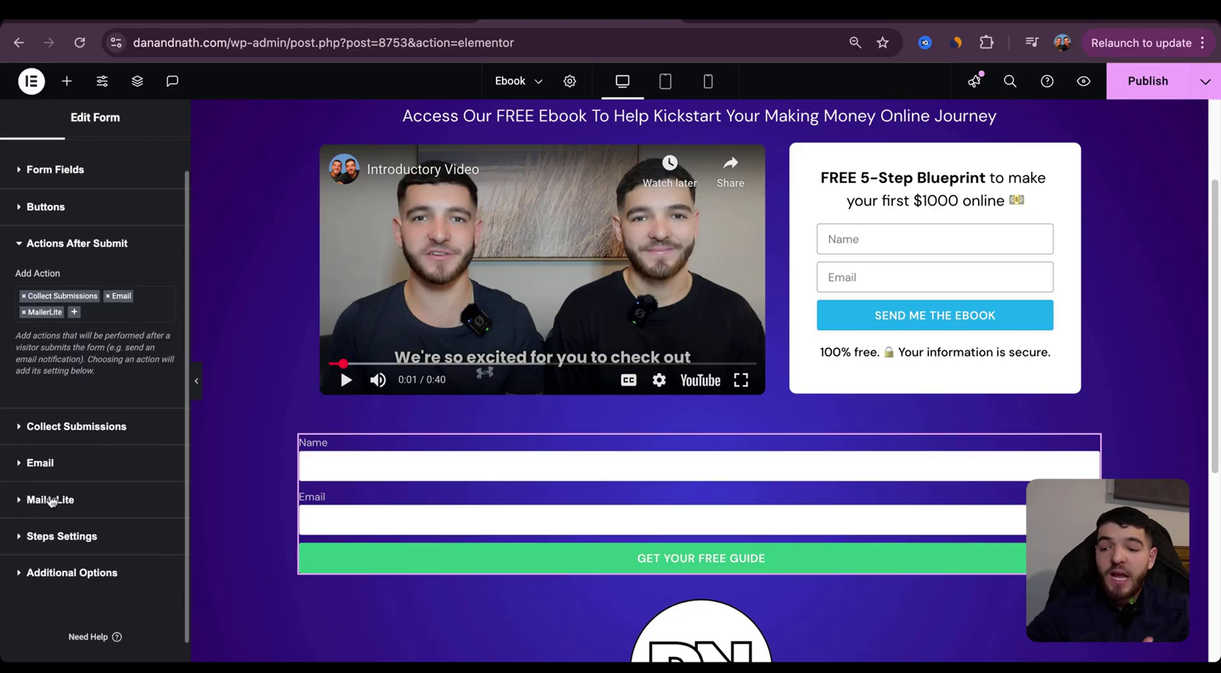
left_click(51, 501)
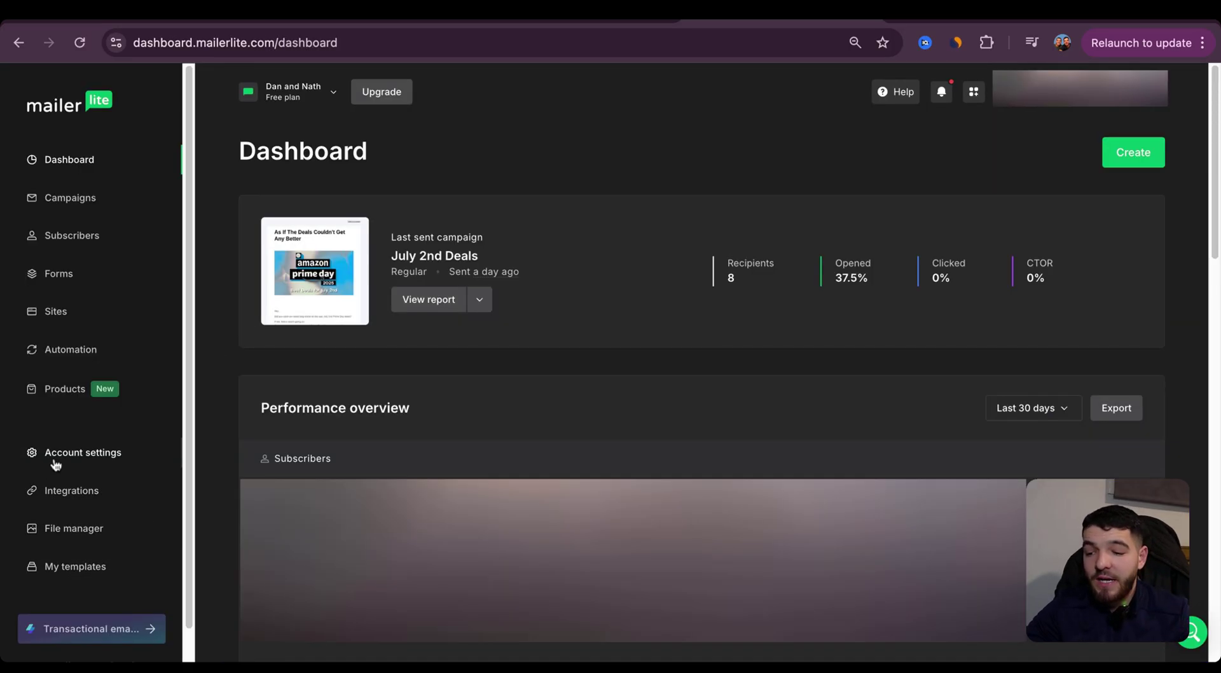
- In MailerLite's API integration, generate a token named "Elementor Tutorial" with all IPs allowed, accept the terms, and copy the token
left_click(61, 492)
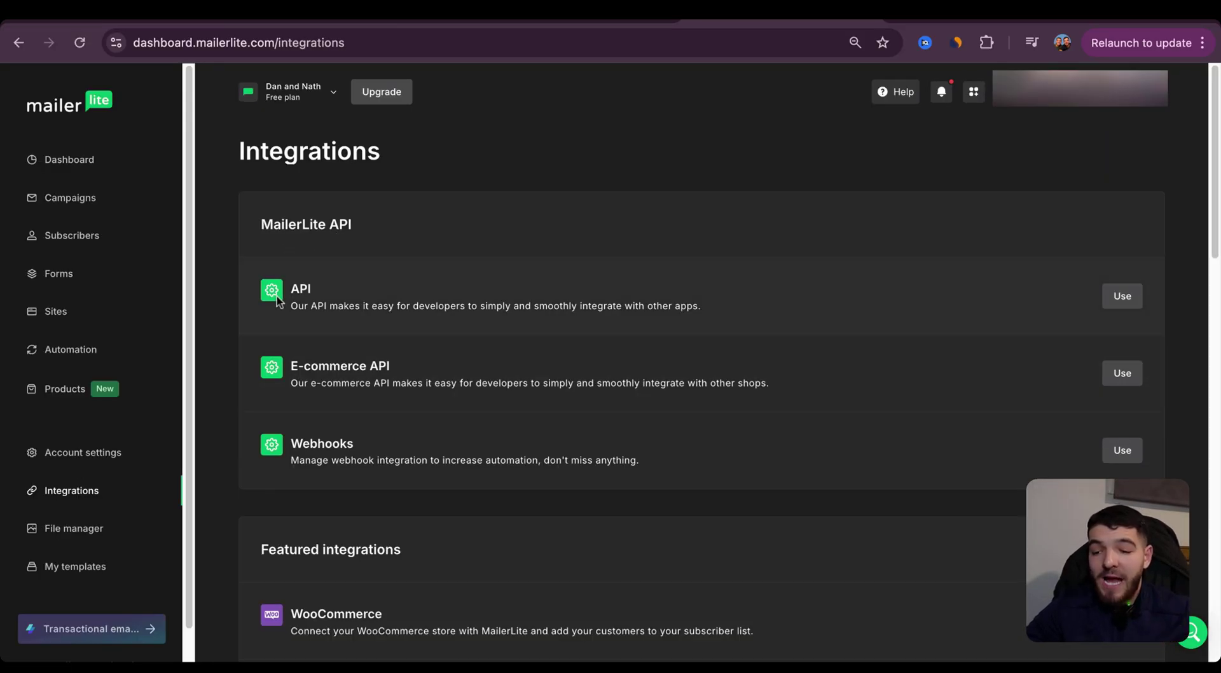
left_click(1122, 303)
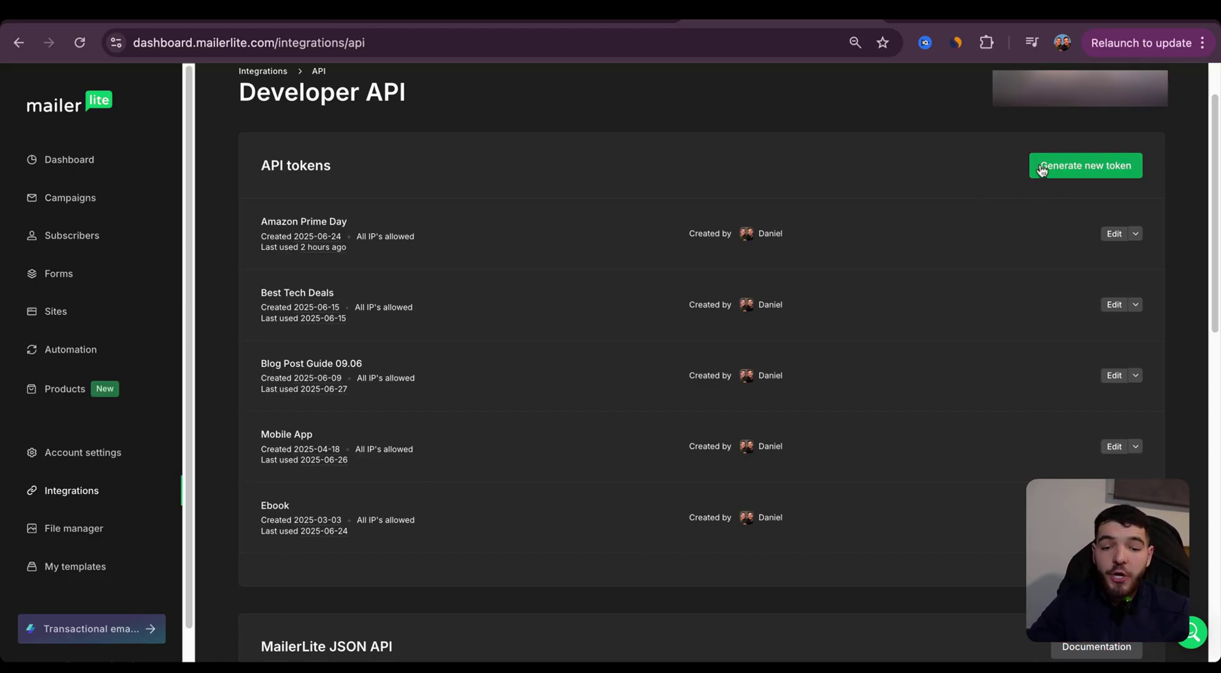
left_click(1062, 167)
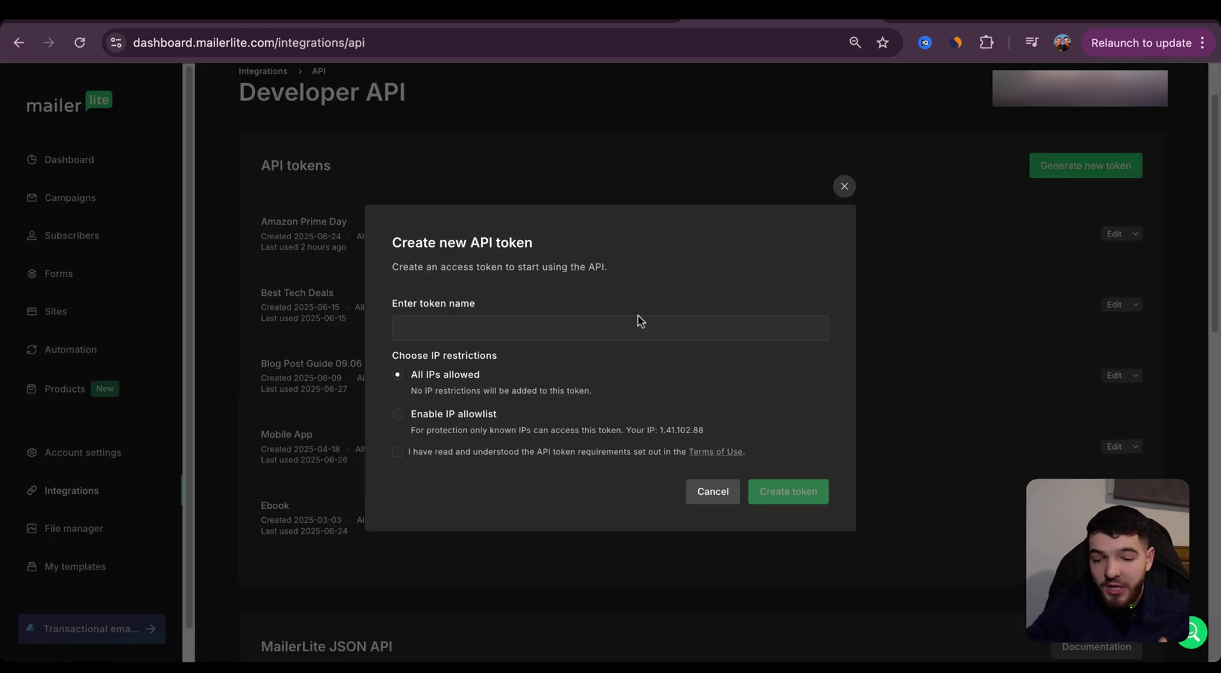
left_click(633, 331)
type("Elementor Tutorial")
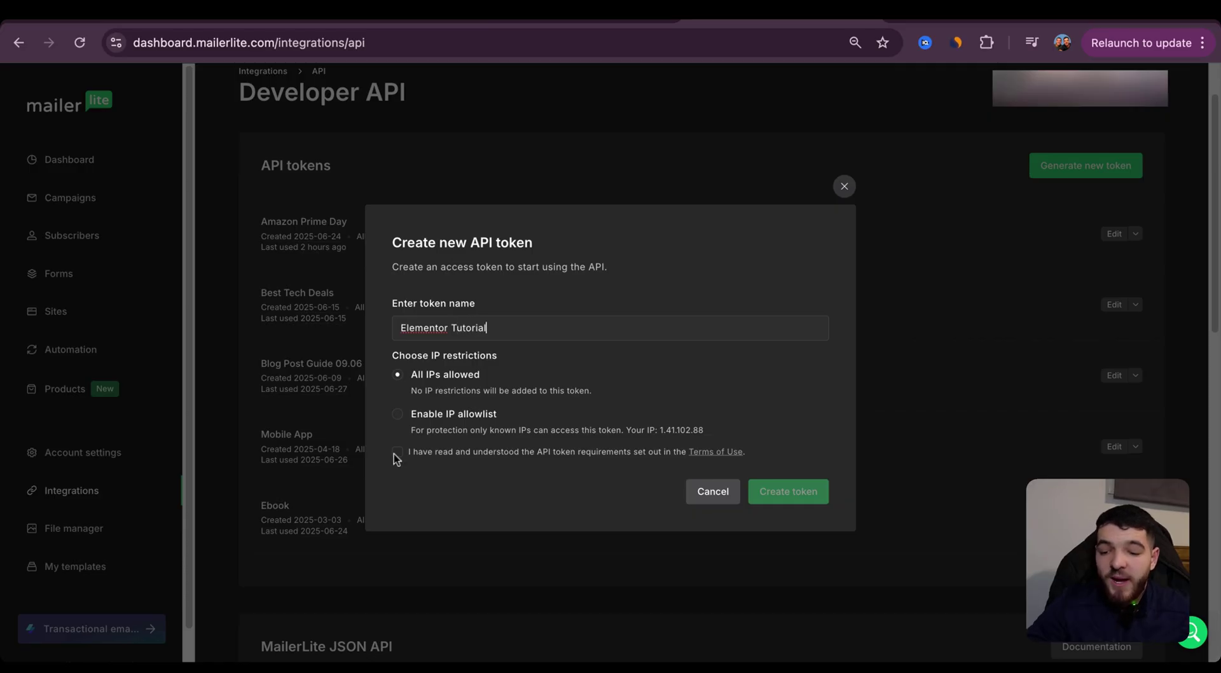
left_click(397, 453)
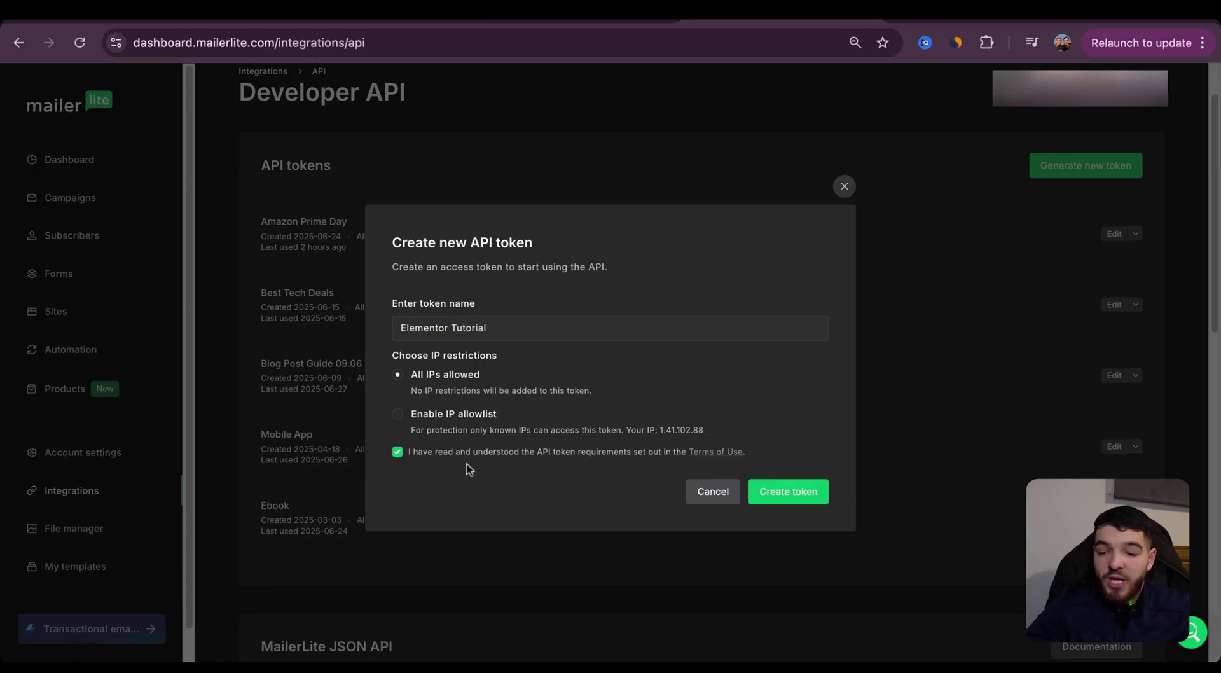
left_click(785, 503)
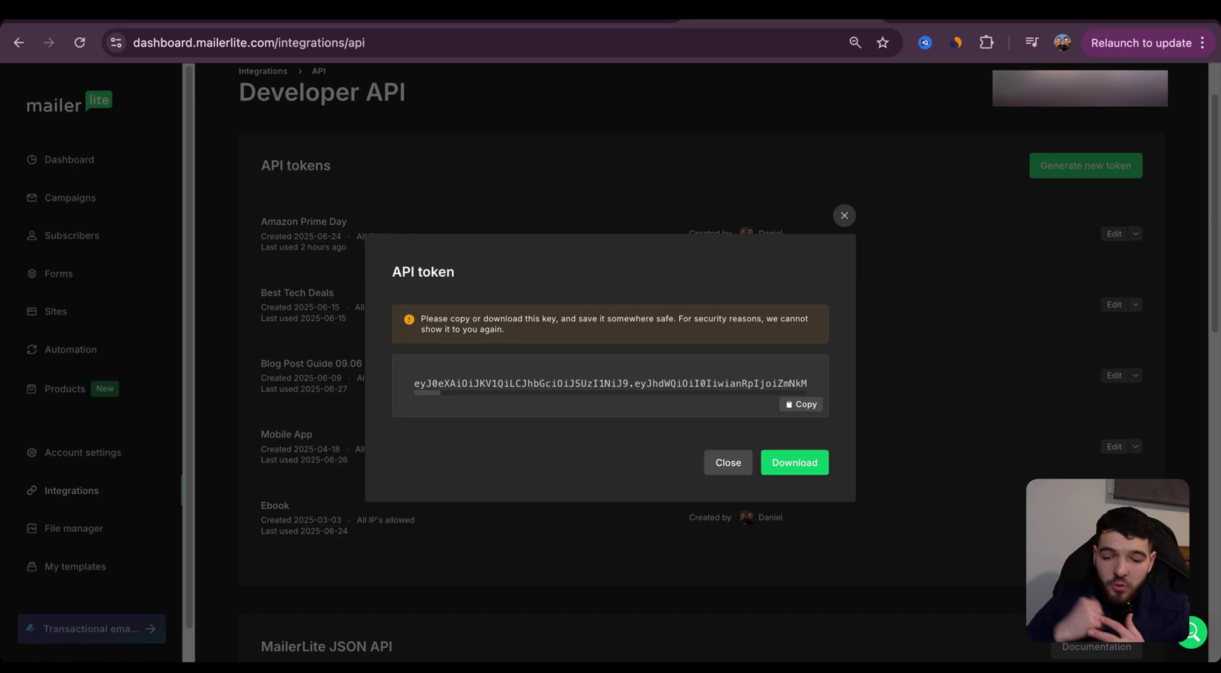
left_click(801, 405)
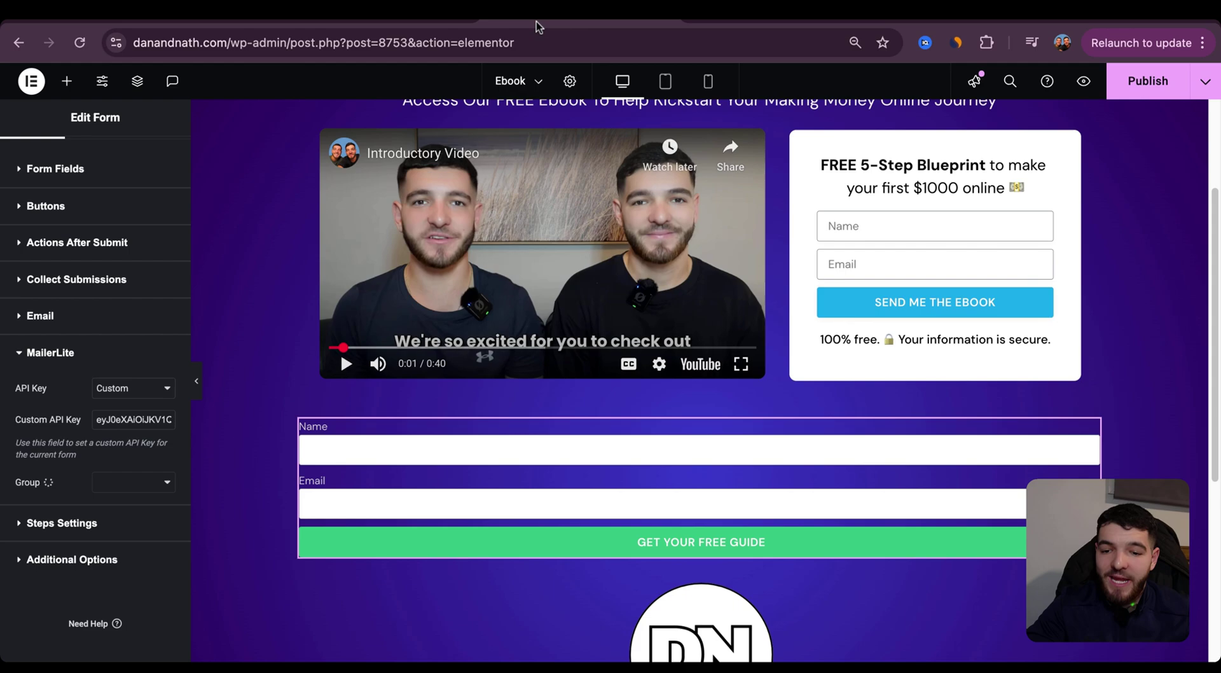
- Switch to the MailerLite automation, reselect the Ebook group for the "When subscriber joins group(s)" trigger, and save it
key("ctrl+Tab")
scroll(453, 349, "down", 2)
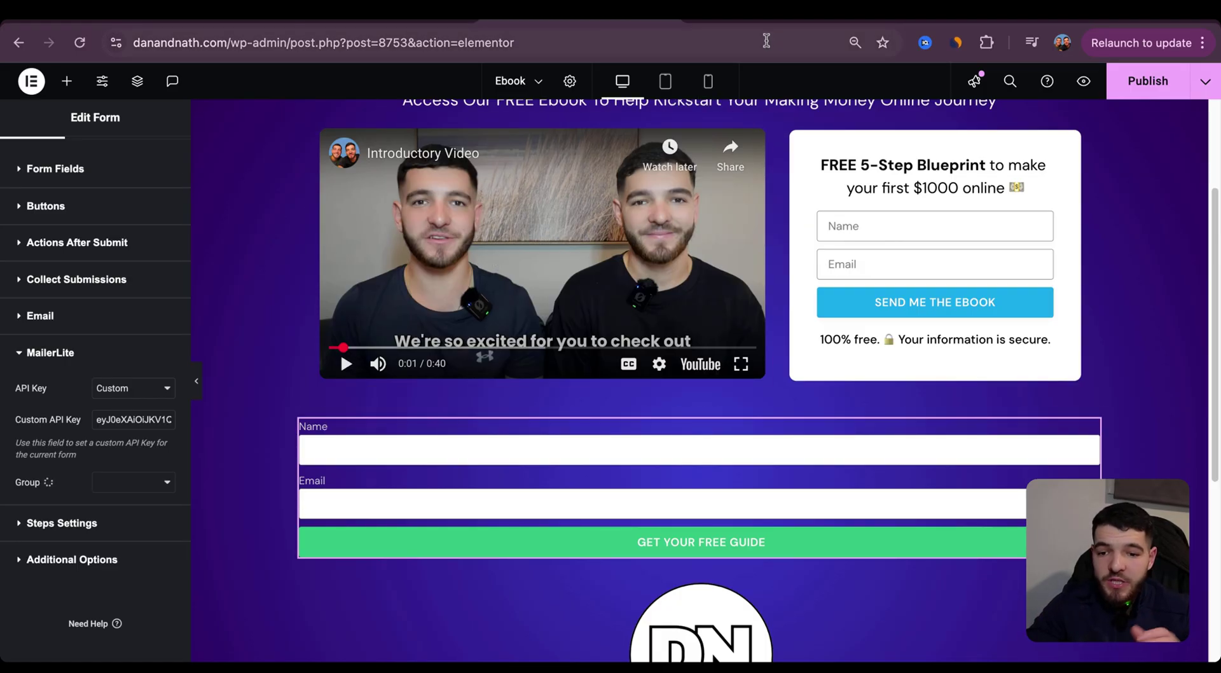
left_click(774, 23)
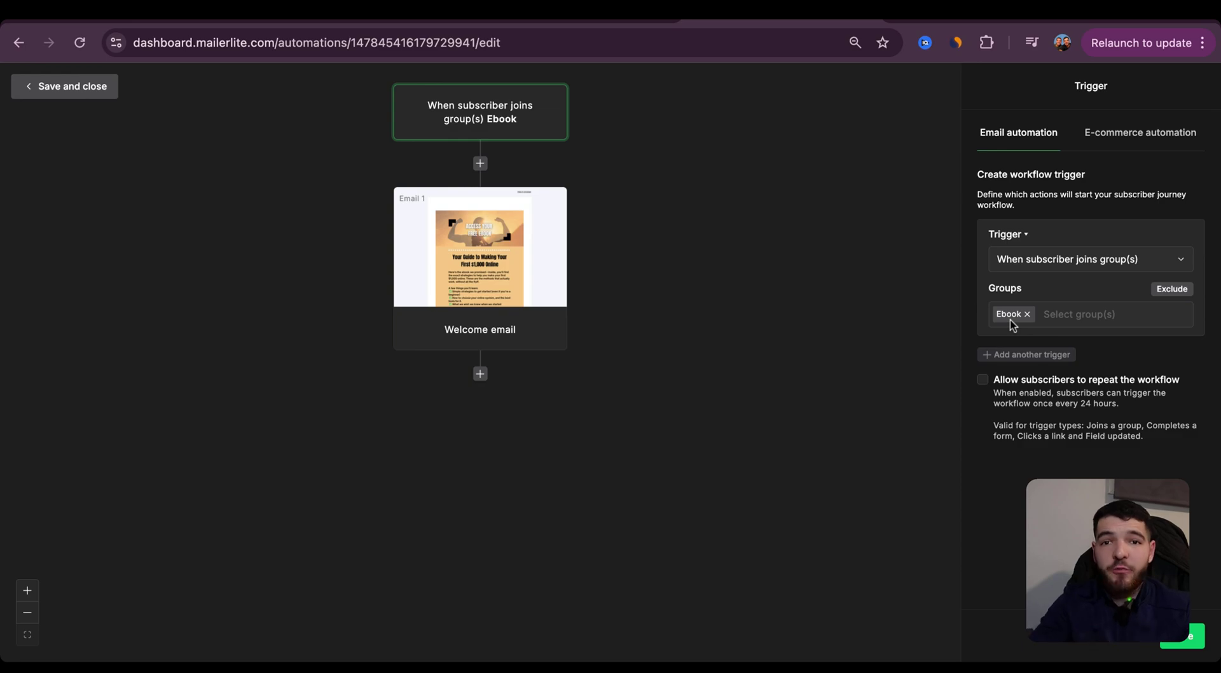
left_click(1029, 265)
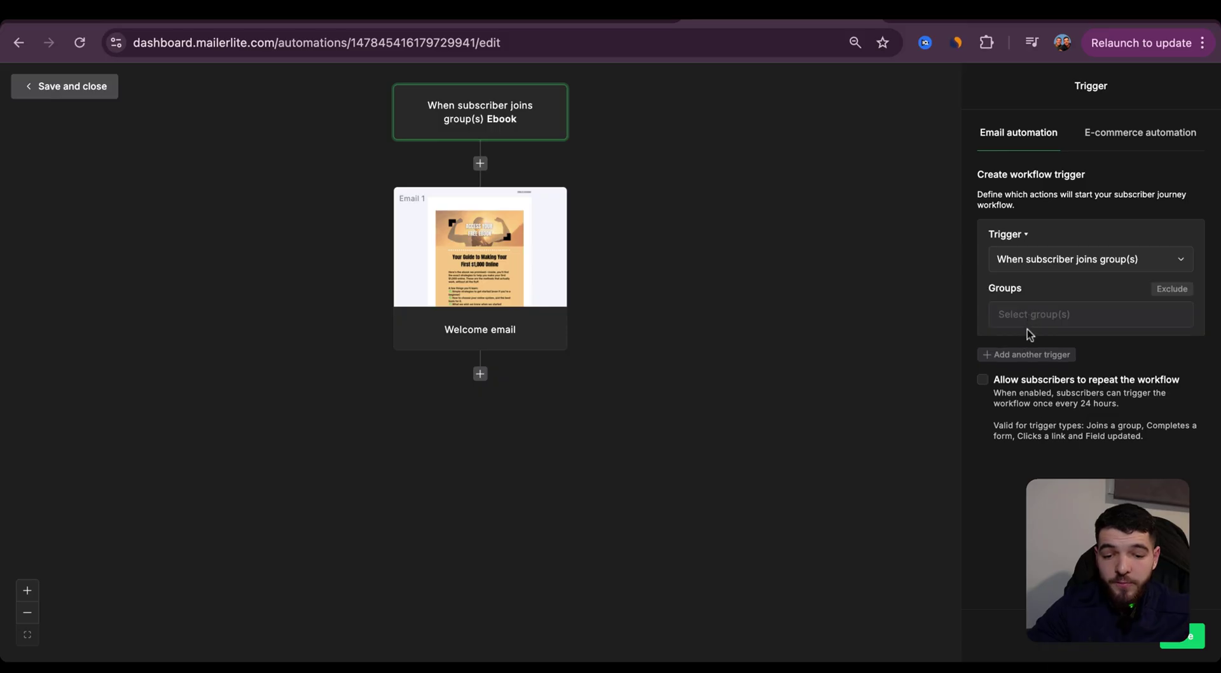
left_click(1028, 319)
left_click(1029, 406)
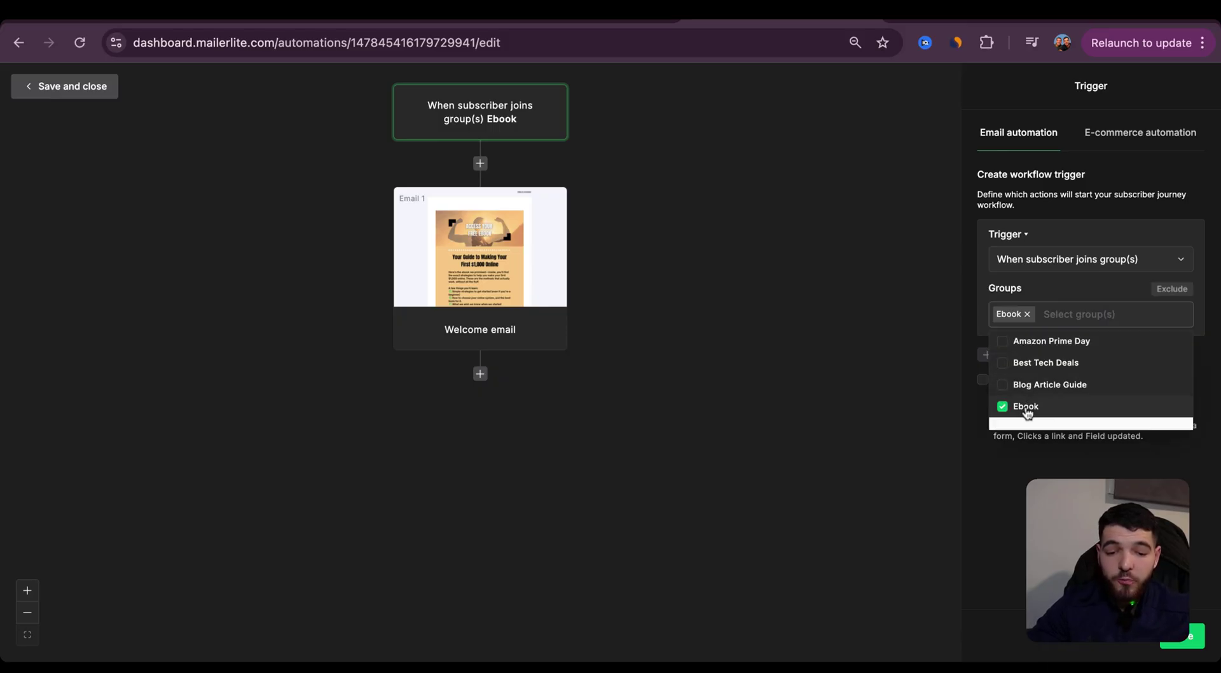
left_click(1188, 637)
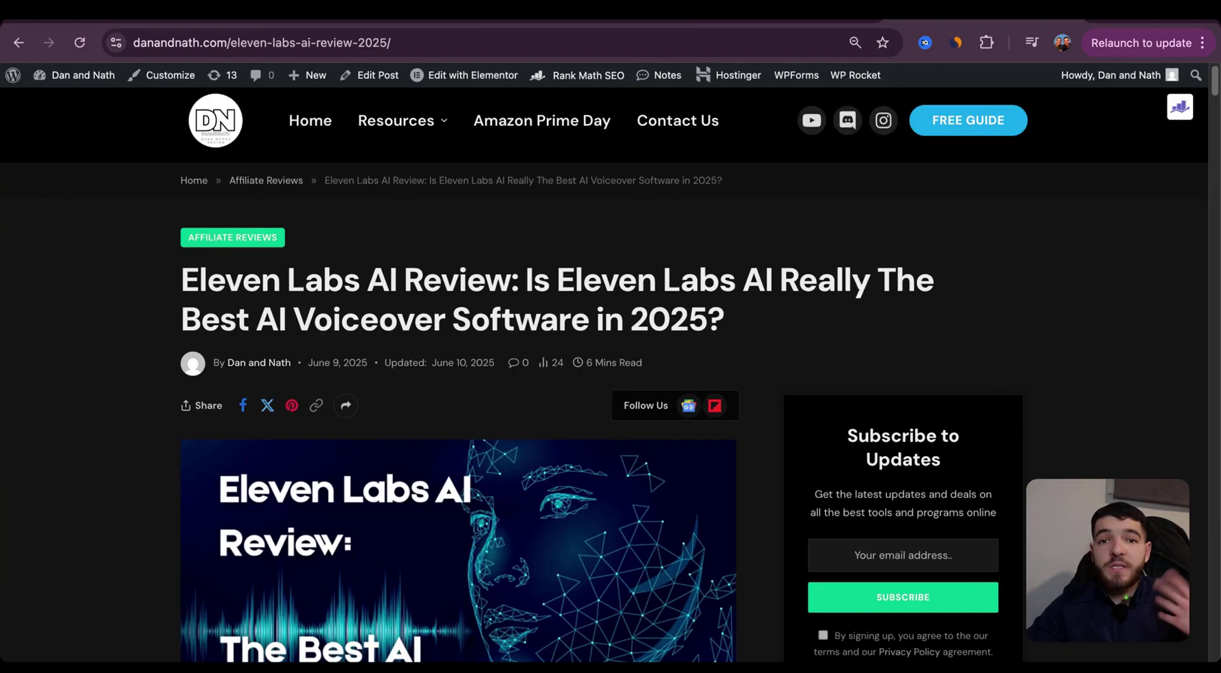
- Examine the table of contents in the published Eleven Labs AI review post
scroll(458, 382, "down", 6)
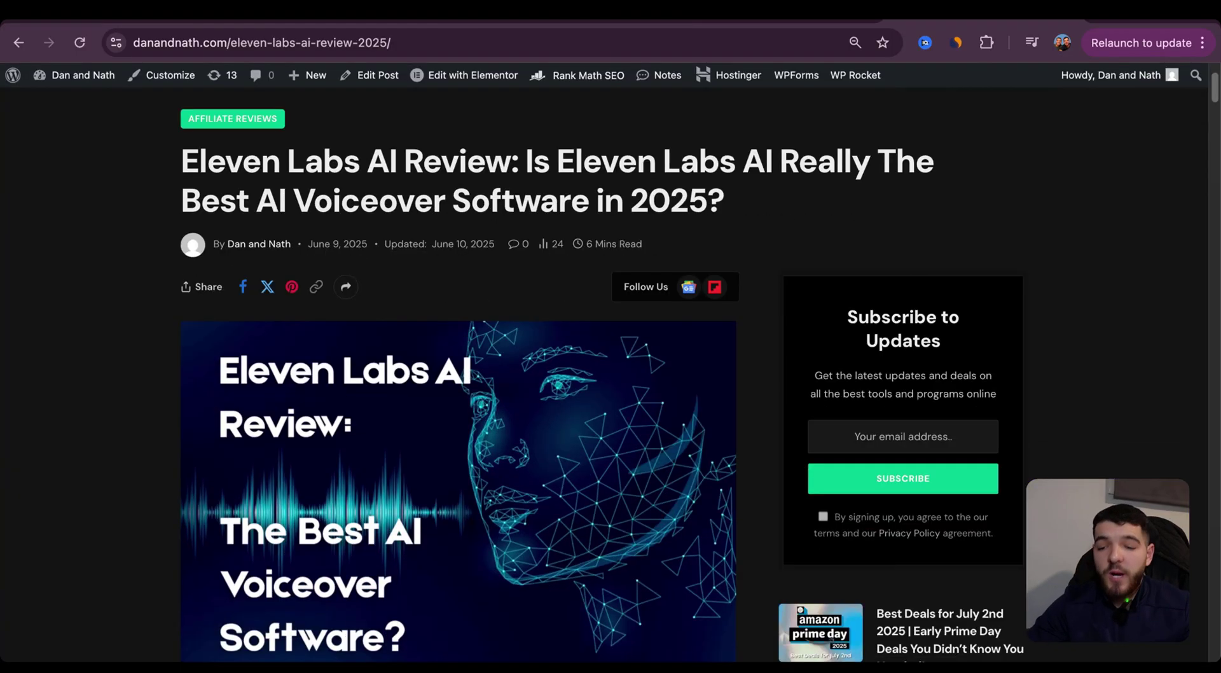
scroll(458, 382, "down", 1)
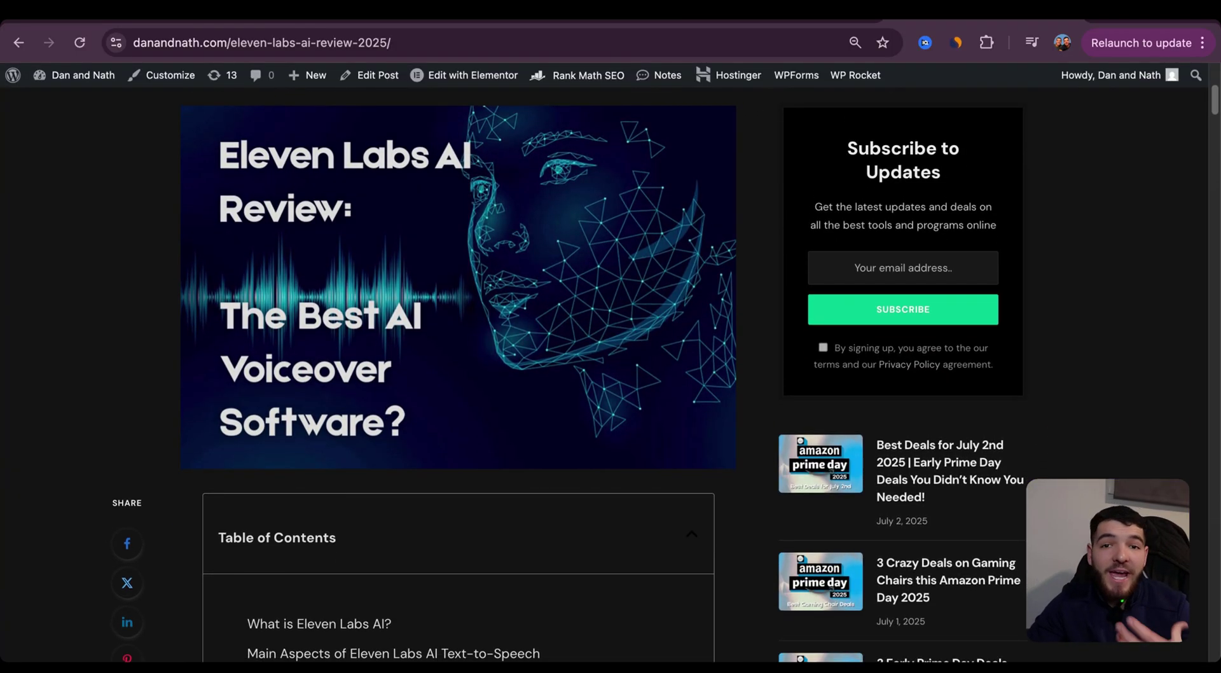
scroll(458, 382, "down", 5)
scroll(458, 382, "up", 7)
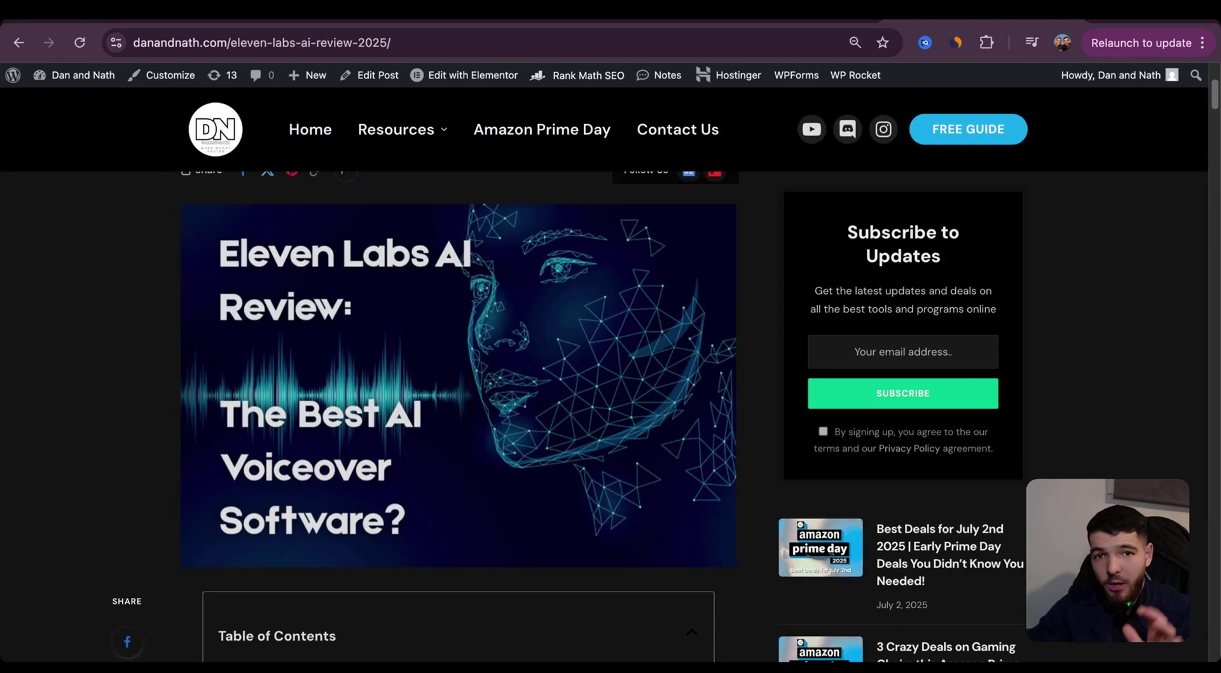
scroll(458, 381, "down", 8)
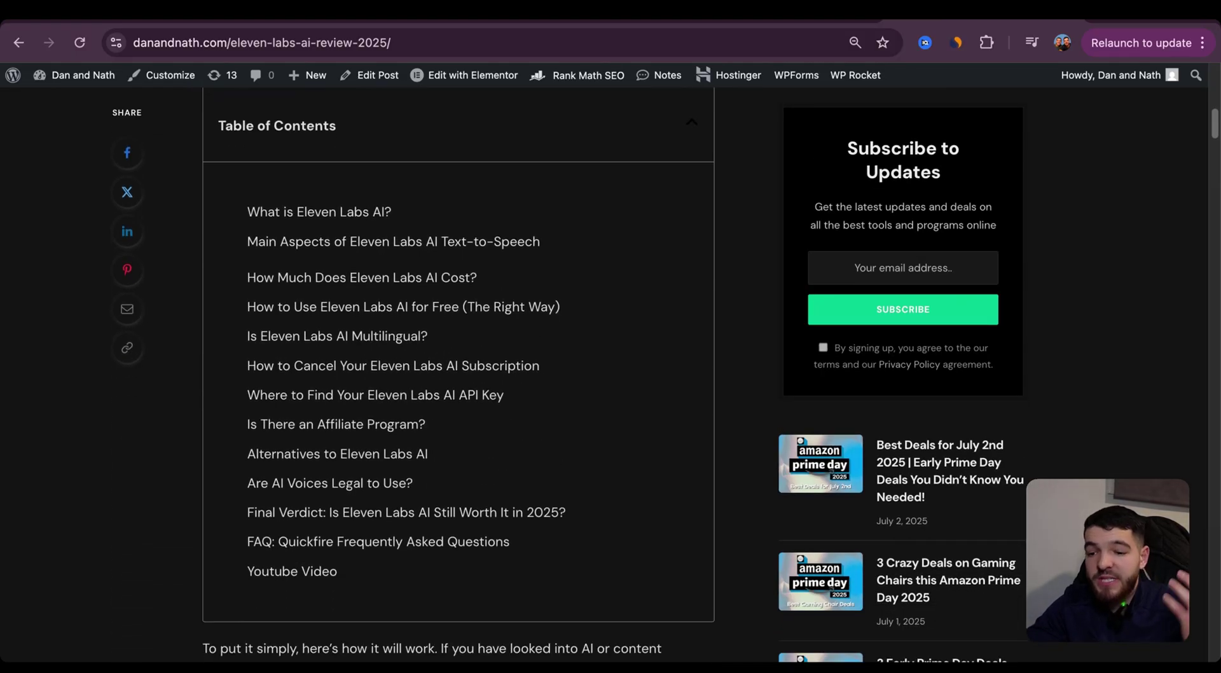
scroll(458, 382, "up", 1)
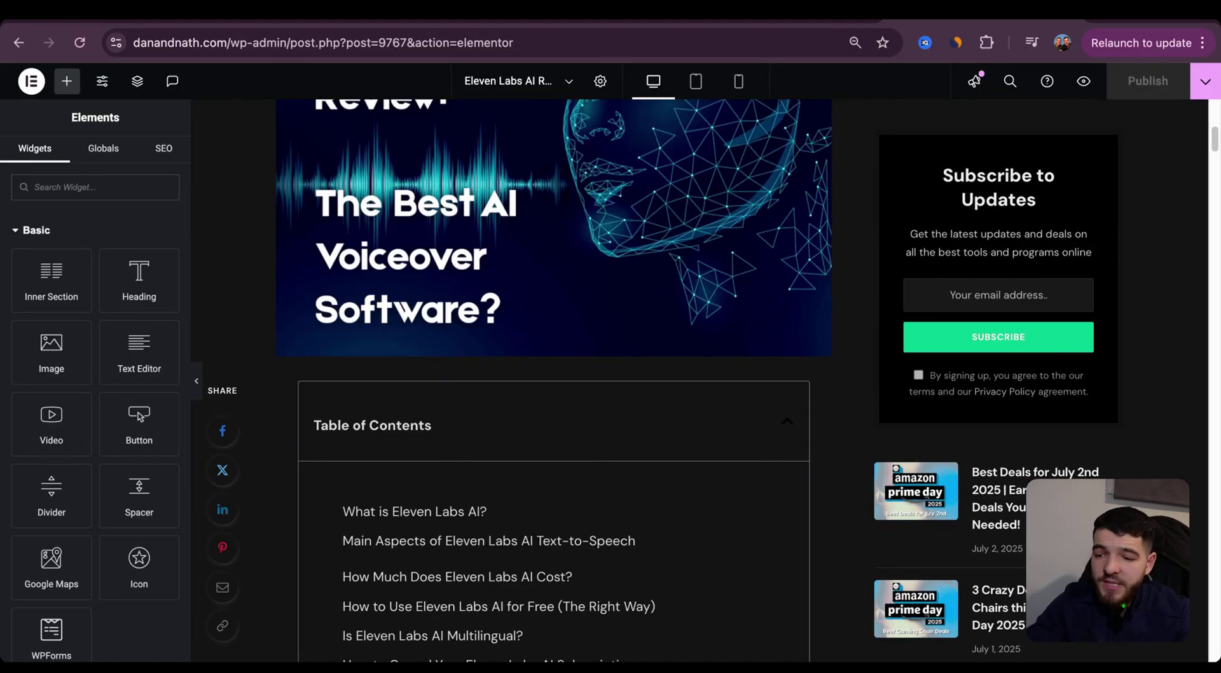
- Find the Table of Contents widget and insert it directly above the post's existing table of contents
left_click(62, 187)
type("table of")
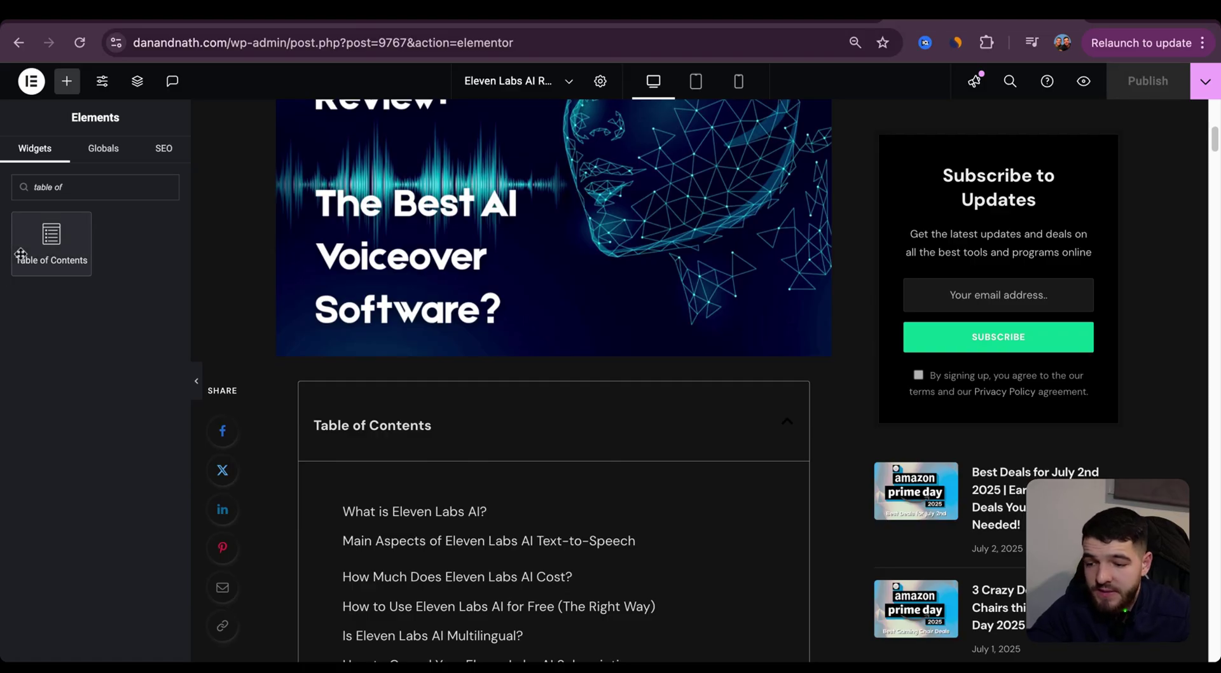
left_click(21, 255)
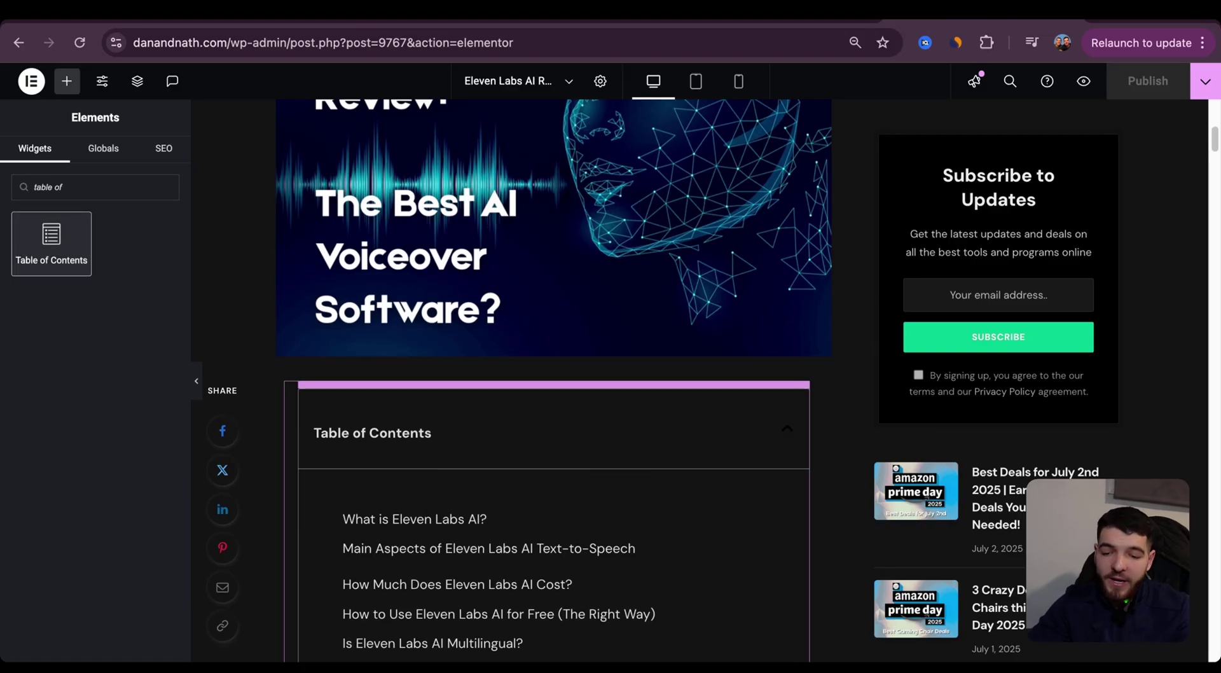
left_click_drag(483, 384, 485, 393)
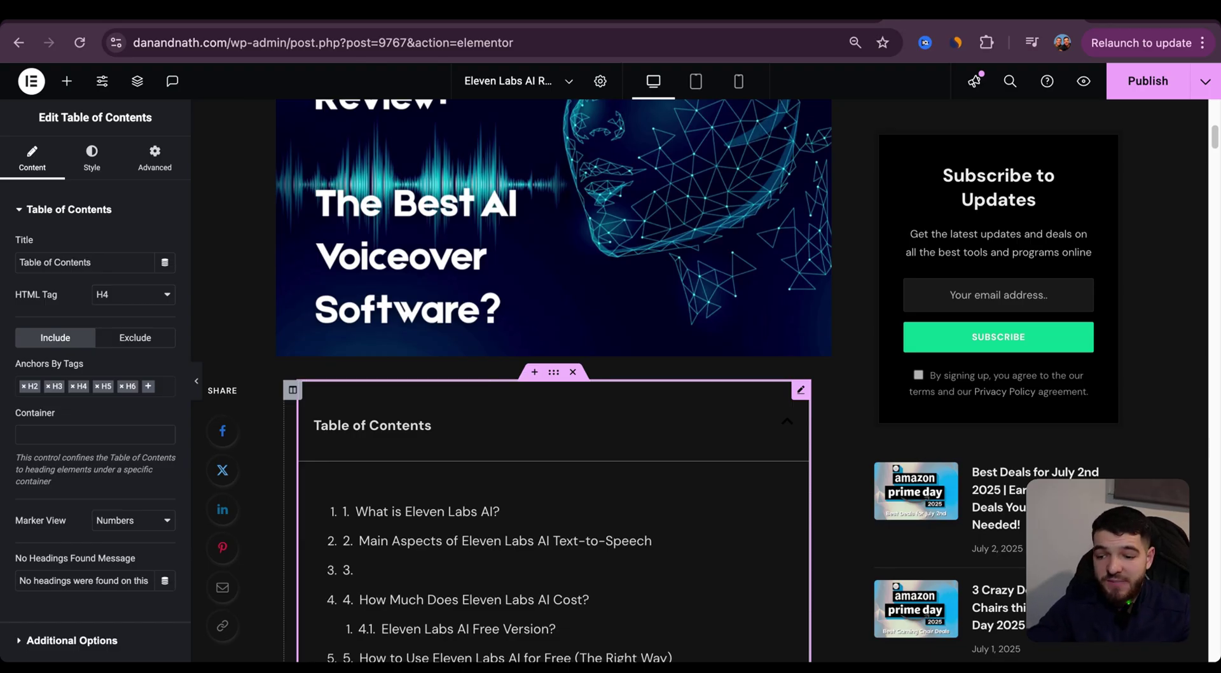
scroll(520, 382, "down", 2)
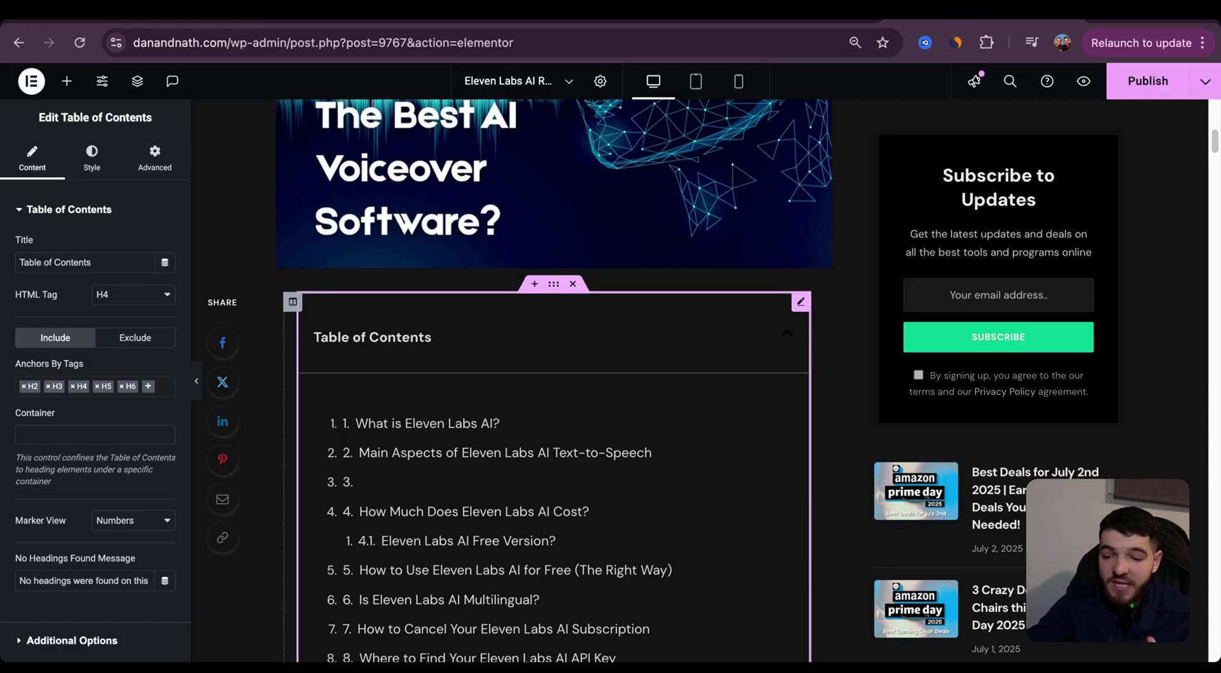
scroll(427, 397, "down", 1)
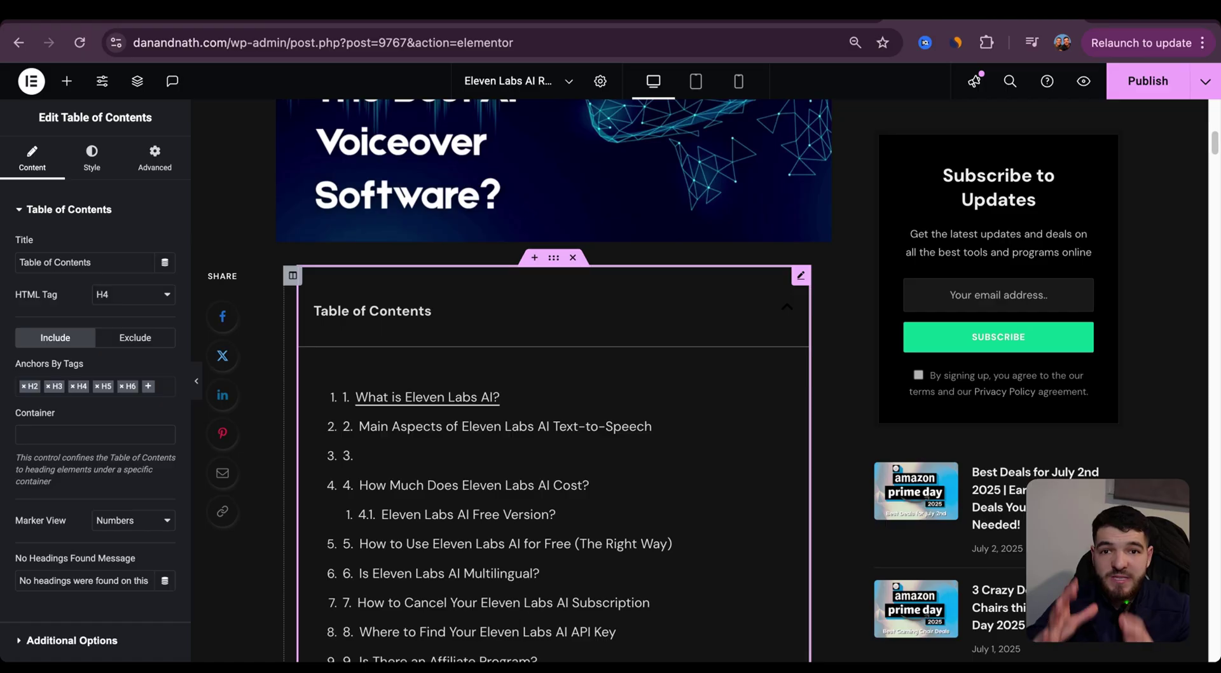
- Open the settings of the original table of contents below the newly added one
scroll(537, 362, "down", 15)
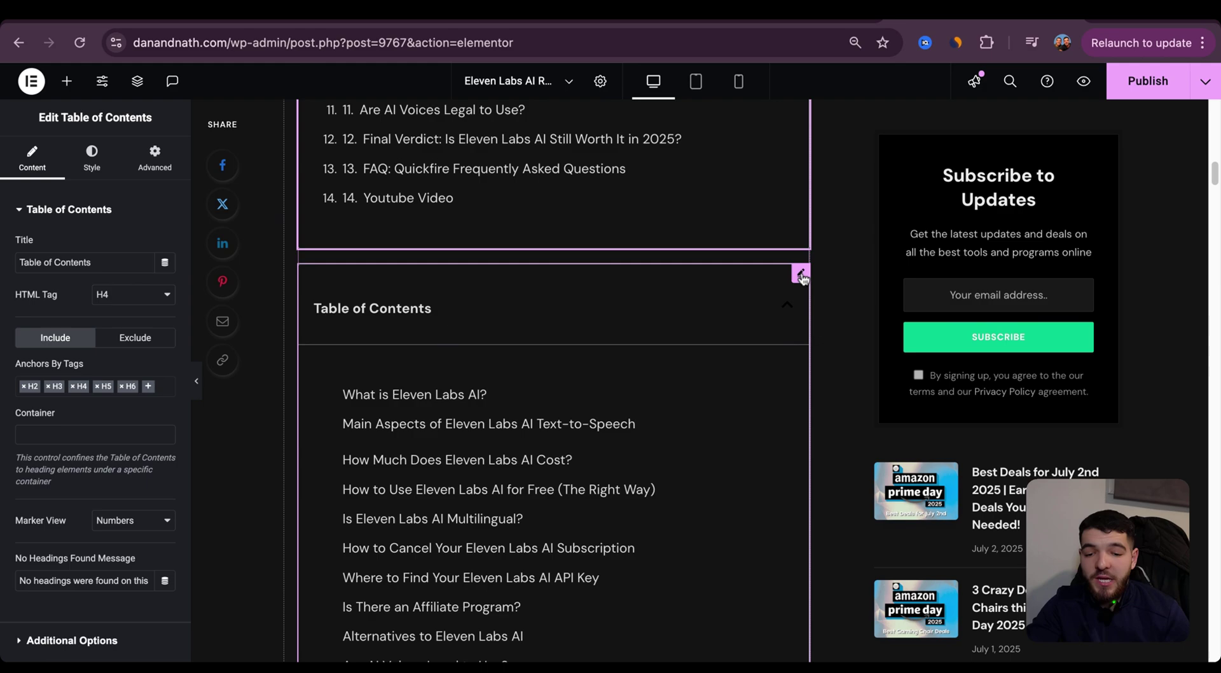
left_click(799, 274)
scroll(476, 435, "down", 2)
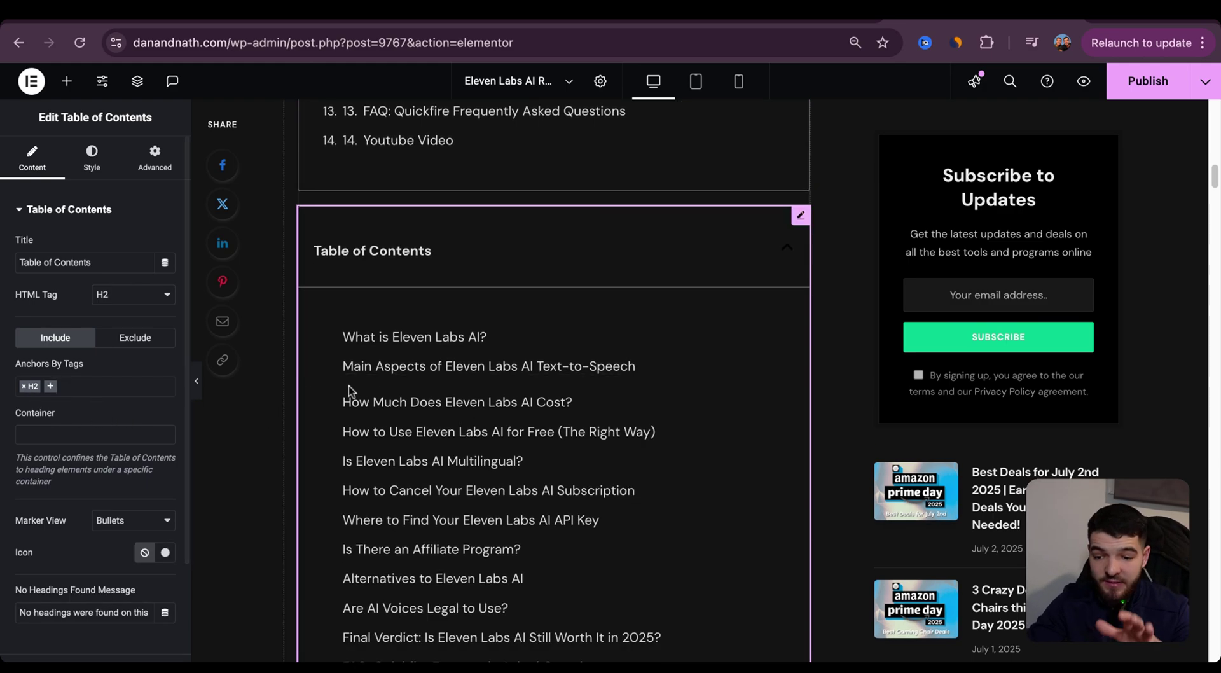
- Open the article's text for editing and select the "What is Eleven Labs AI?" heading to check its heading level
scroll(380, 398, "down", 15)
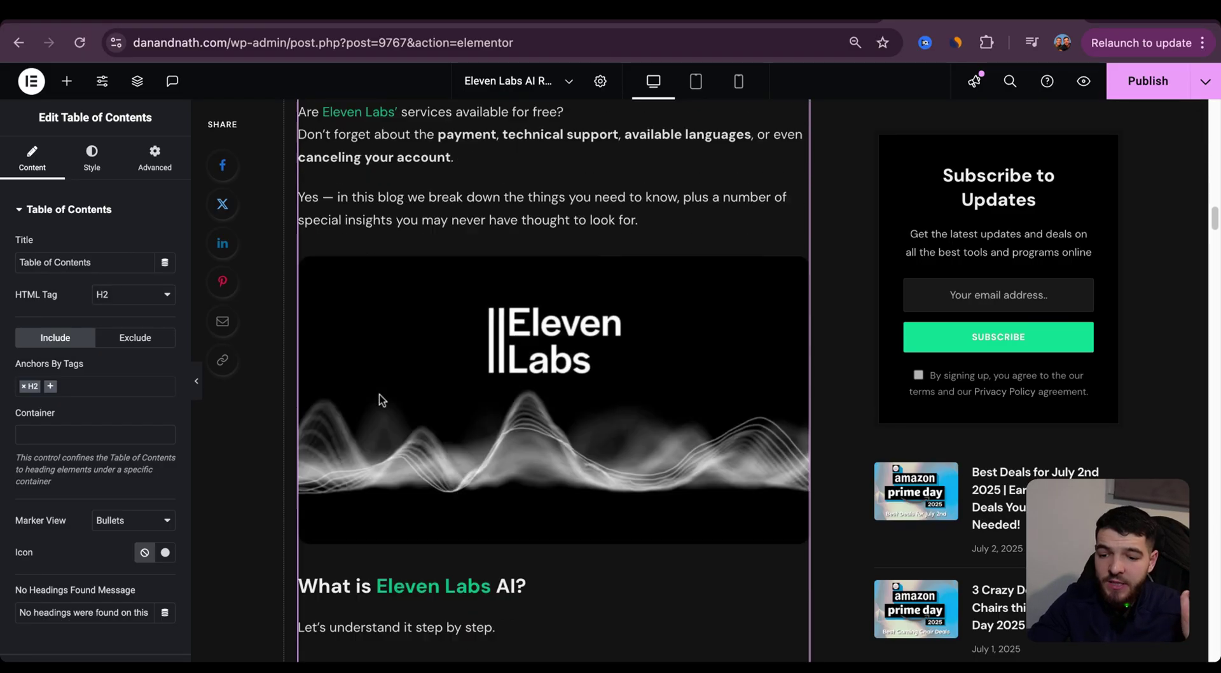
scroll(333, 183, "down", 5)
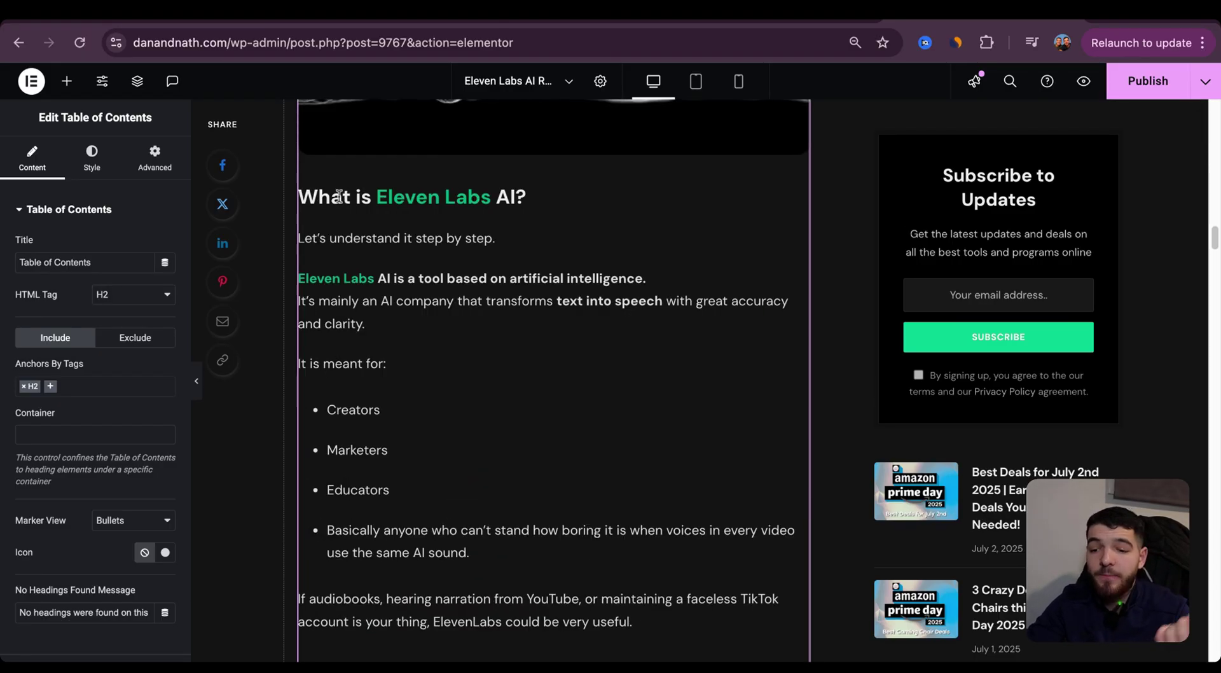
left_click(339, 194)
scroll(90, 498, "down", 2)
scroll(89, 499, "down", 5)
scroll(89, 499, "up", 8)
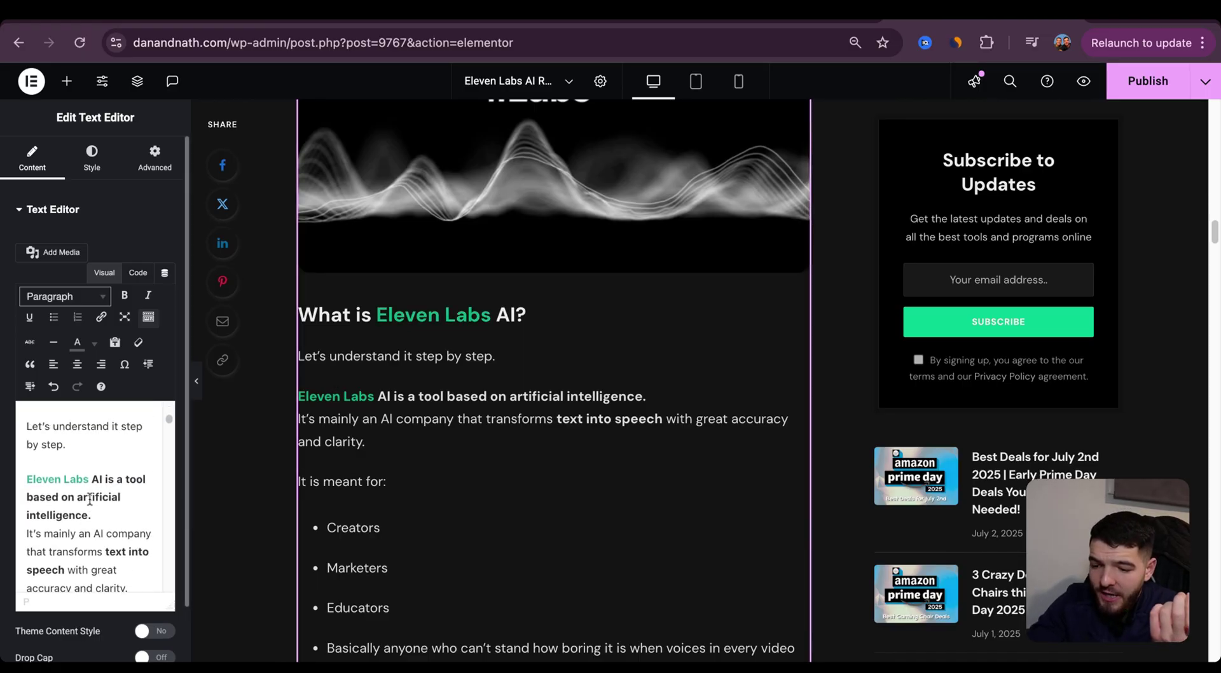
left_click(70, 509)
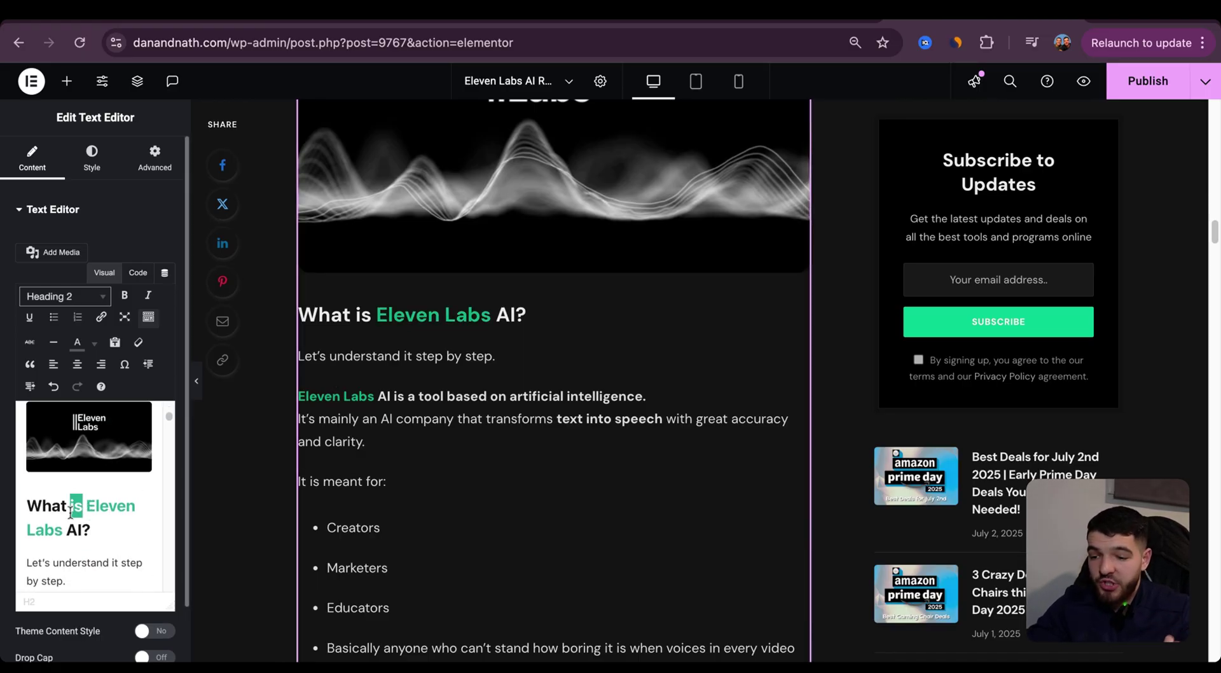
triple_click(70, 509)
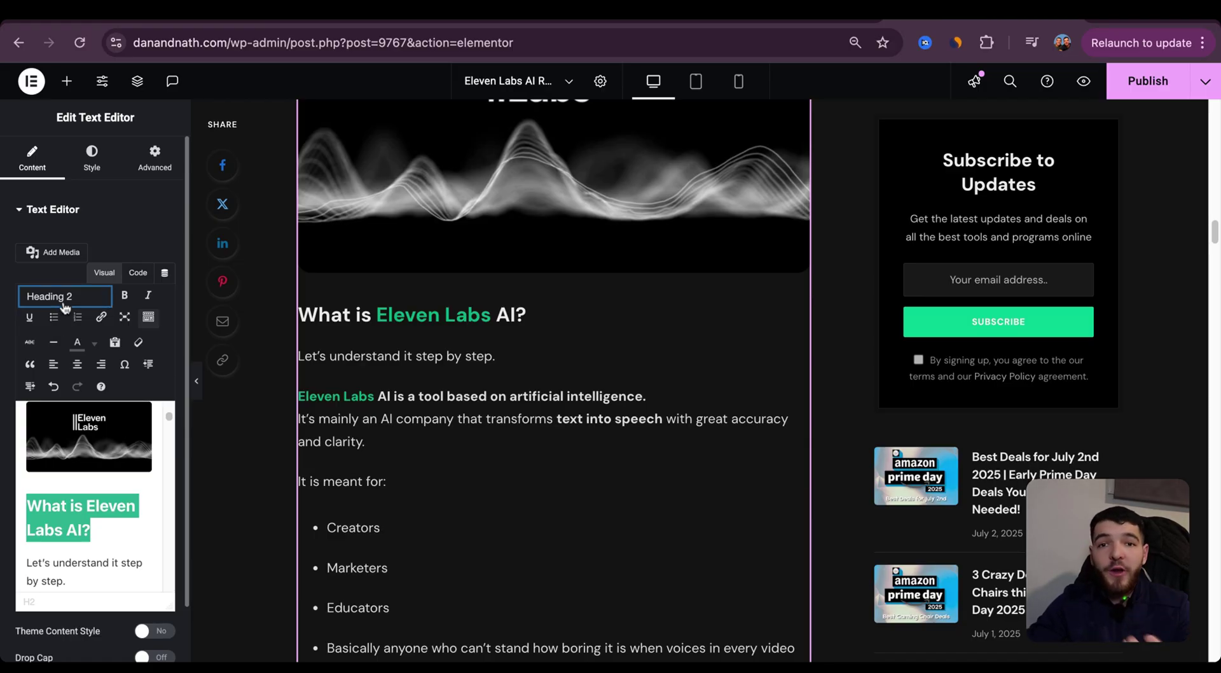
- Select the paragraph "Let's understand it step by step.", view the available heading formats, and close the list
scroll(105, 490, "down", 1)
triple_click(96, 535)
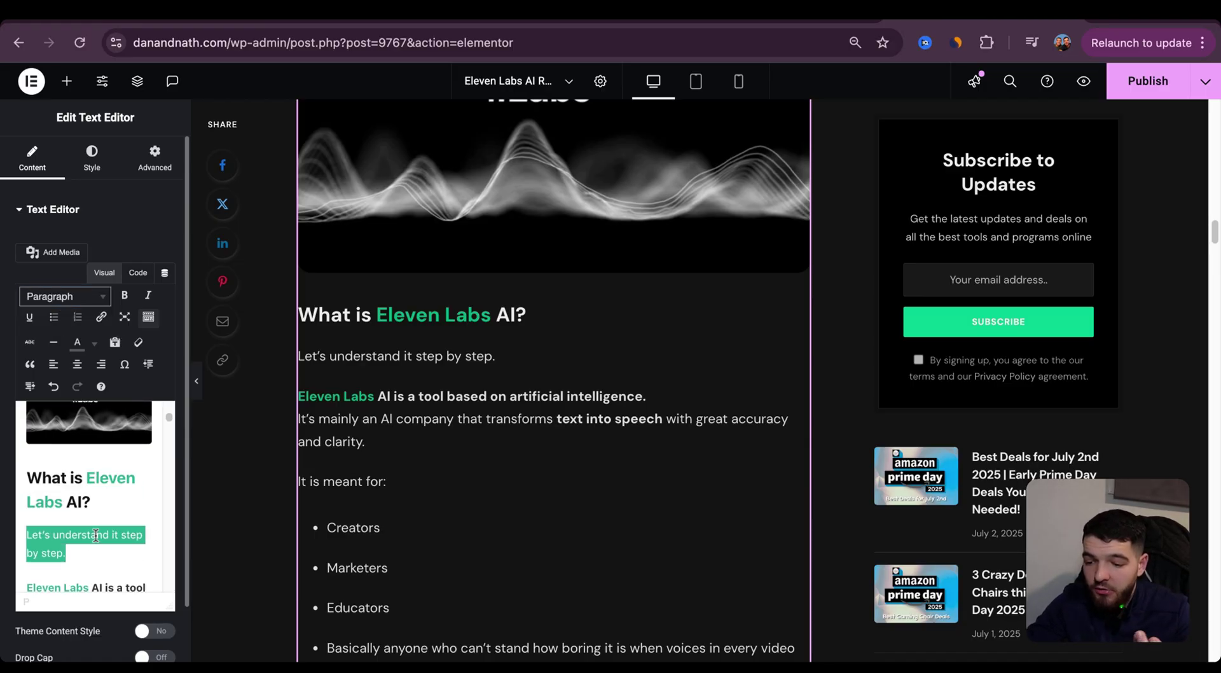
left_click(54, 297)
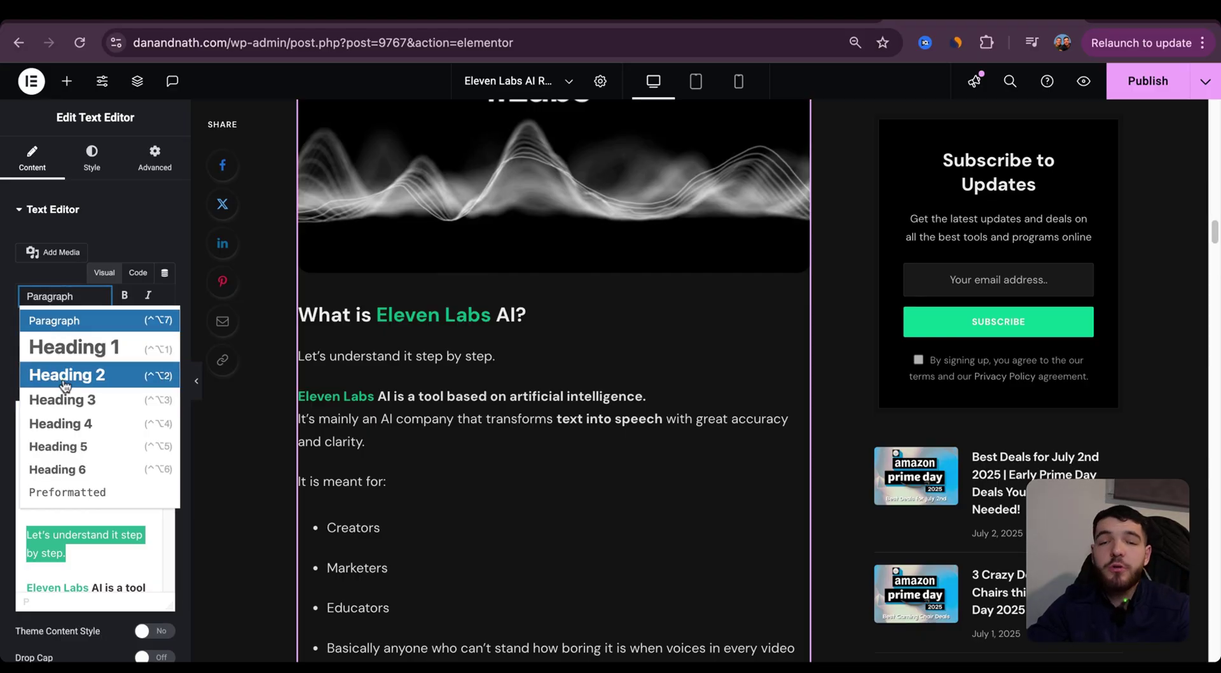
left_click(134, 546)
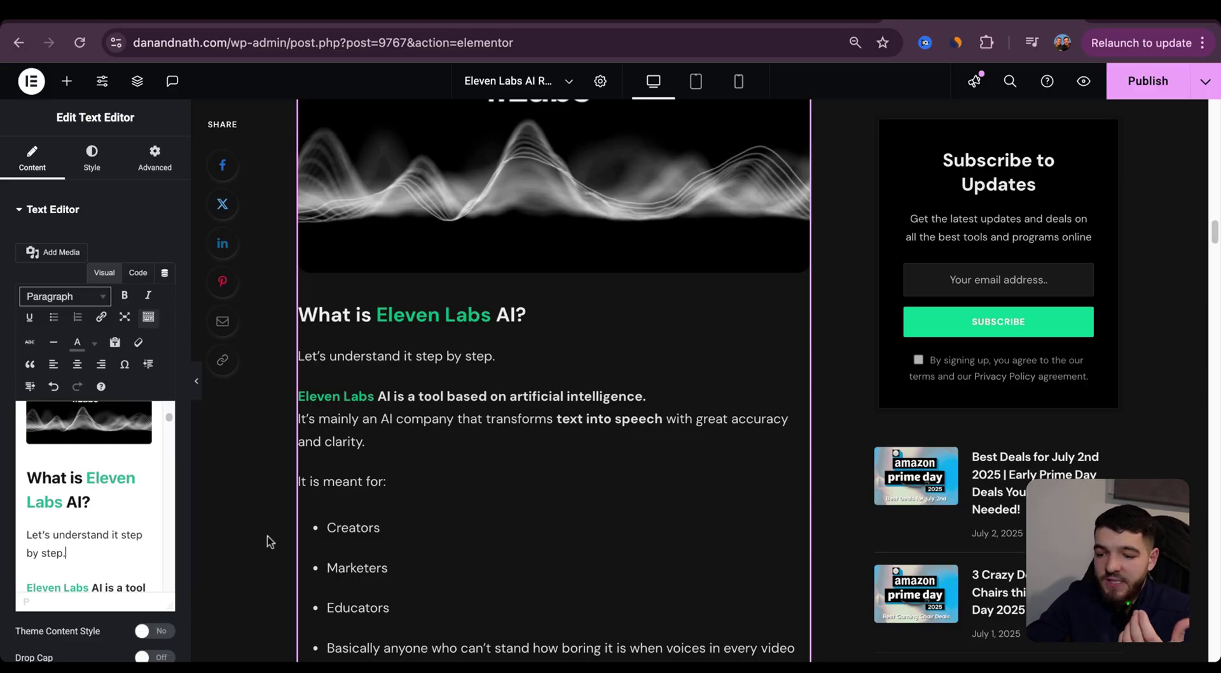
- Compare the entries of the new table of contents with those of the original one beneath it
scroll(372, 491, "up", 10)
scroll(373, 490, "up", 2)
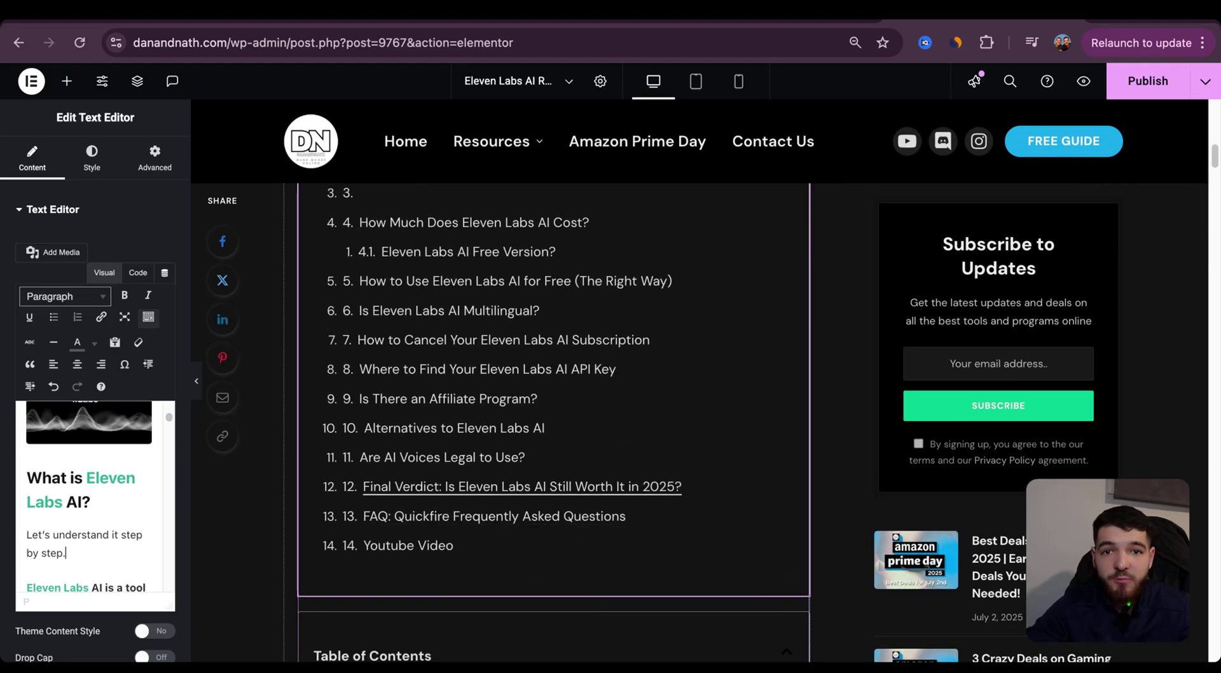
scroll(373, 491, "down", 7)
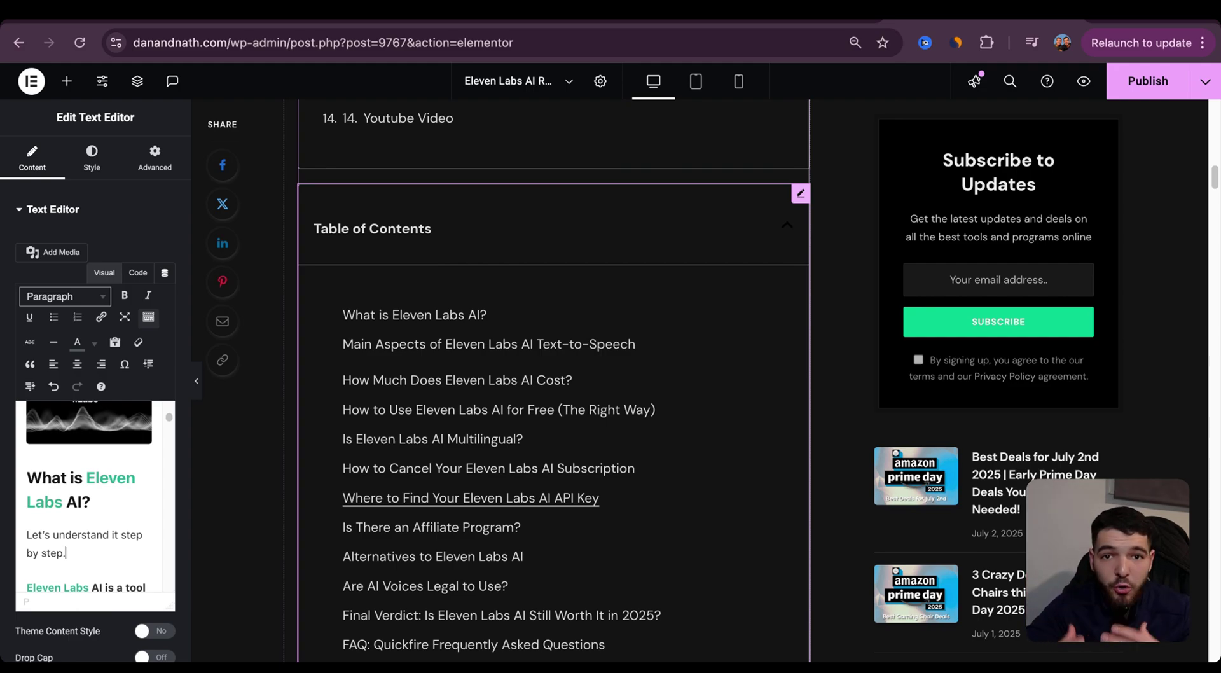
scroll(471, 498, "down", 1)
left_click(576, 254)
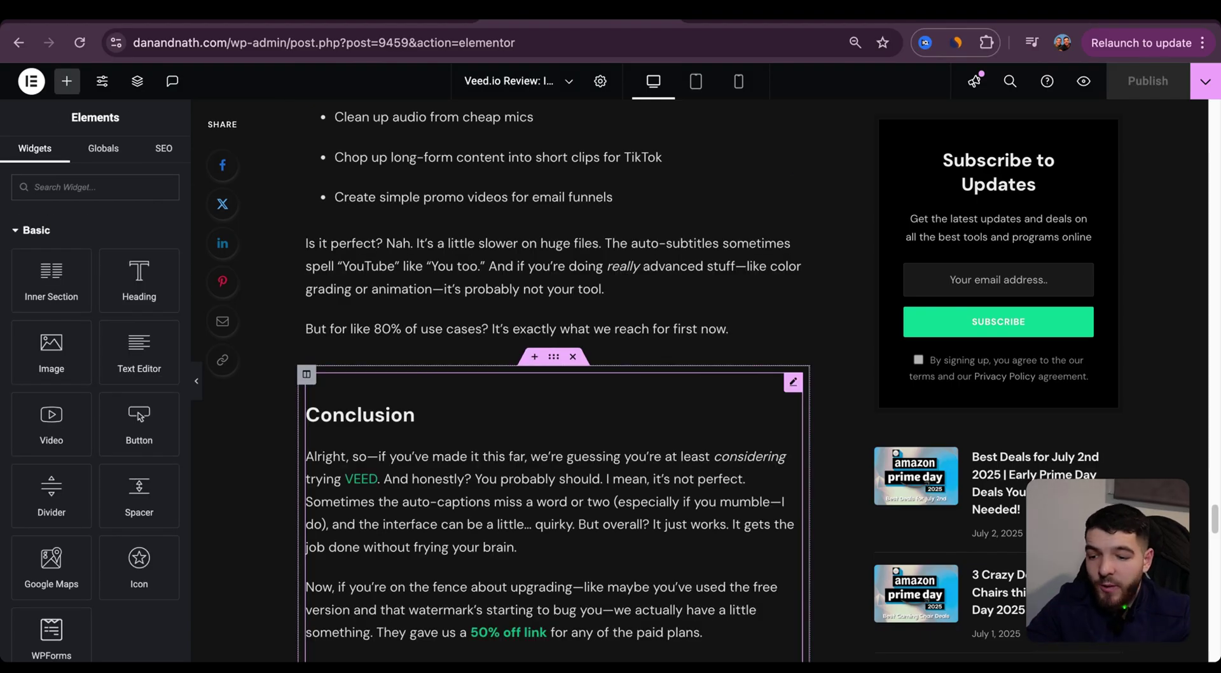
- Try out a Video widget below the embedded Veed.io tutorial video, select its YouTube link, and remove the widget
scroll(554, 376, "down", 1)
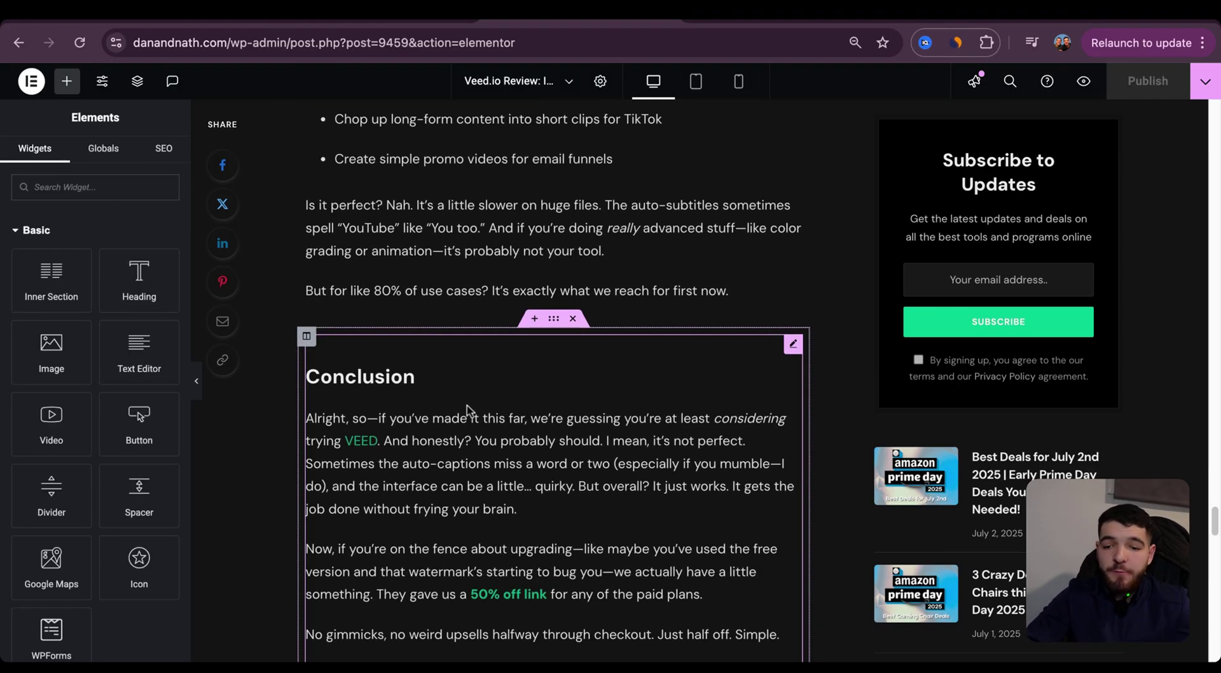
scroll(468, 410, "down", 10)
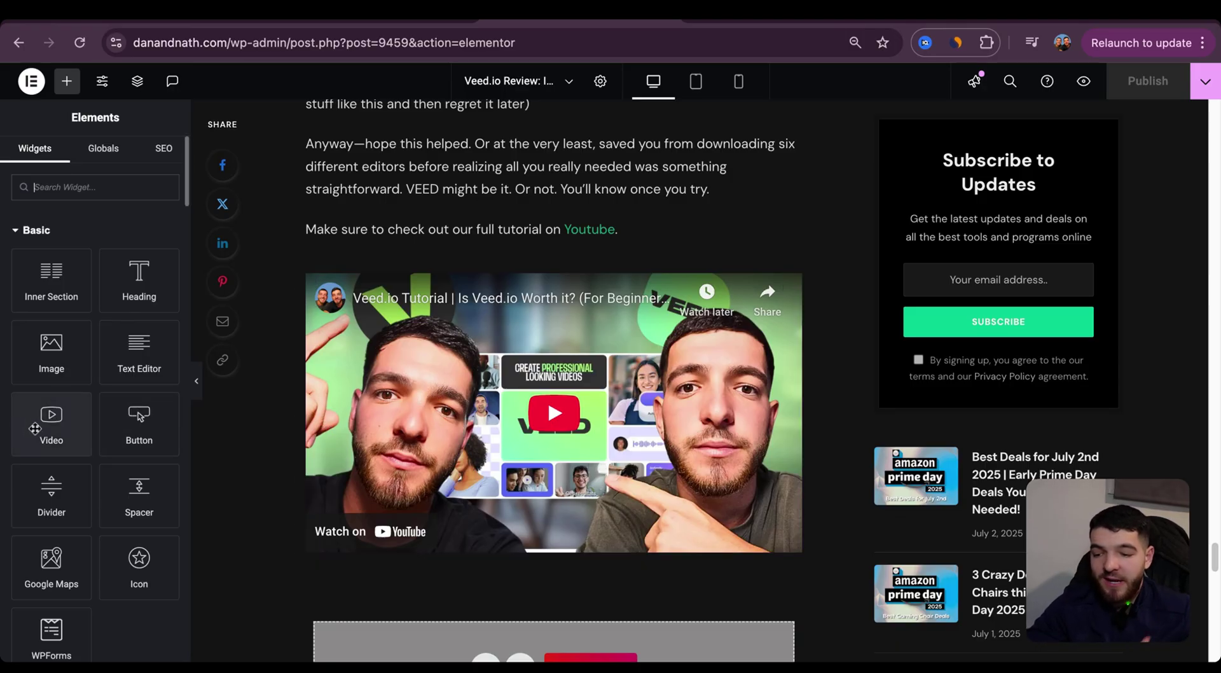
left_click_drag(35, 428, 554, 643)
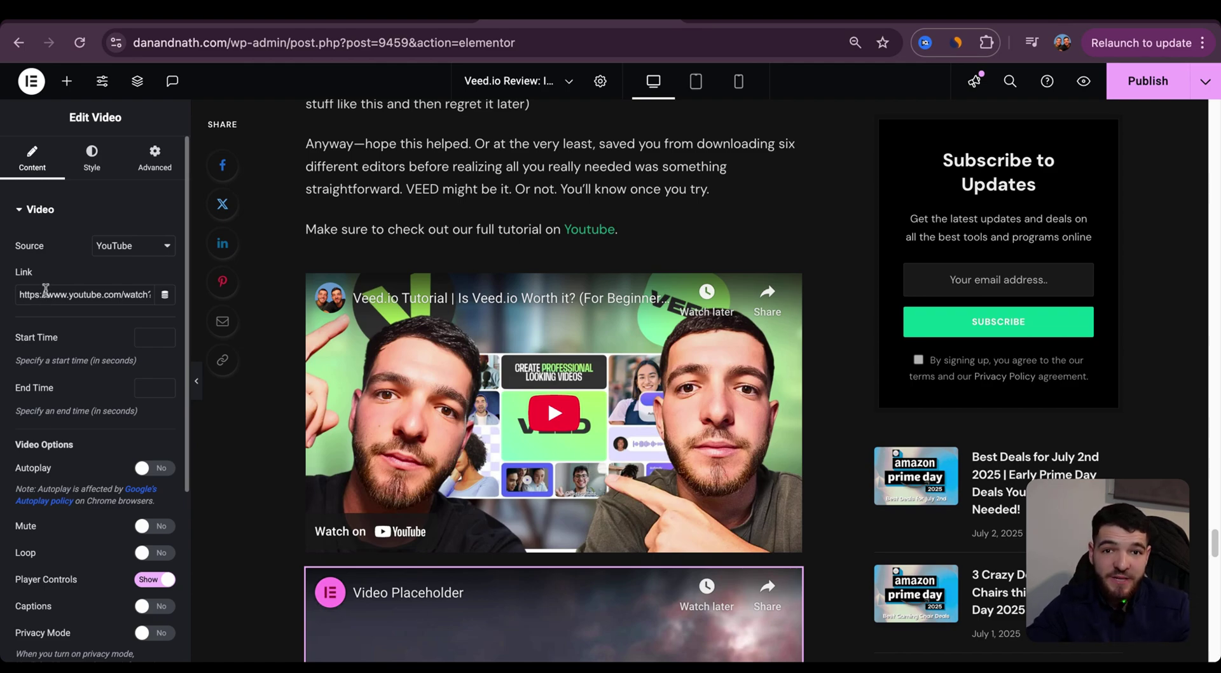
key("super+a")
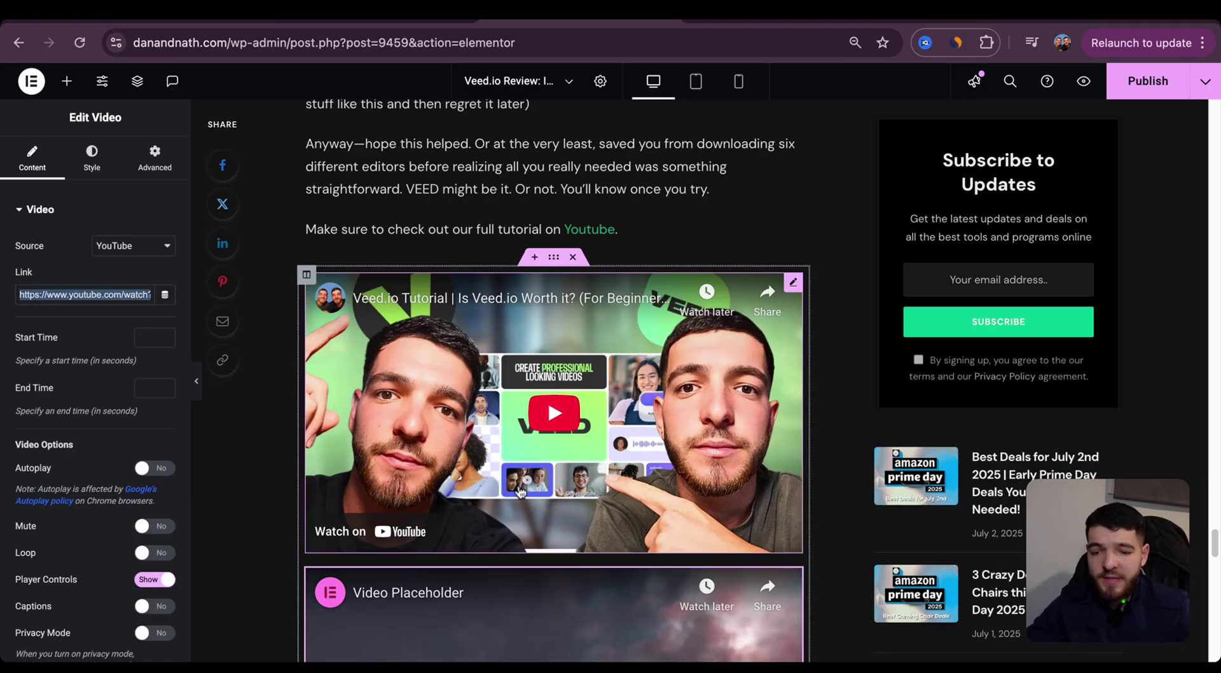
key("Delete")
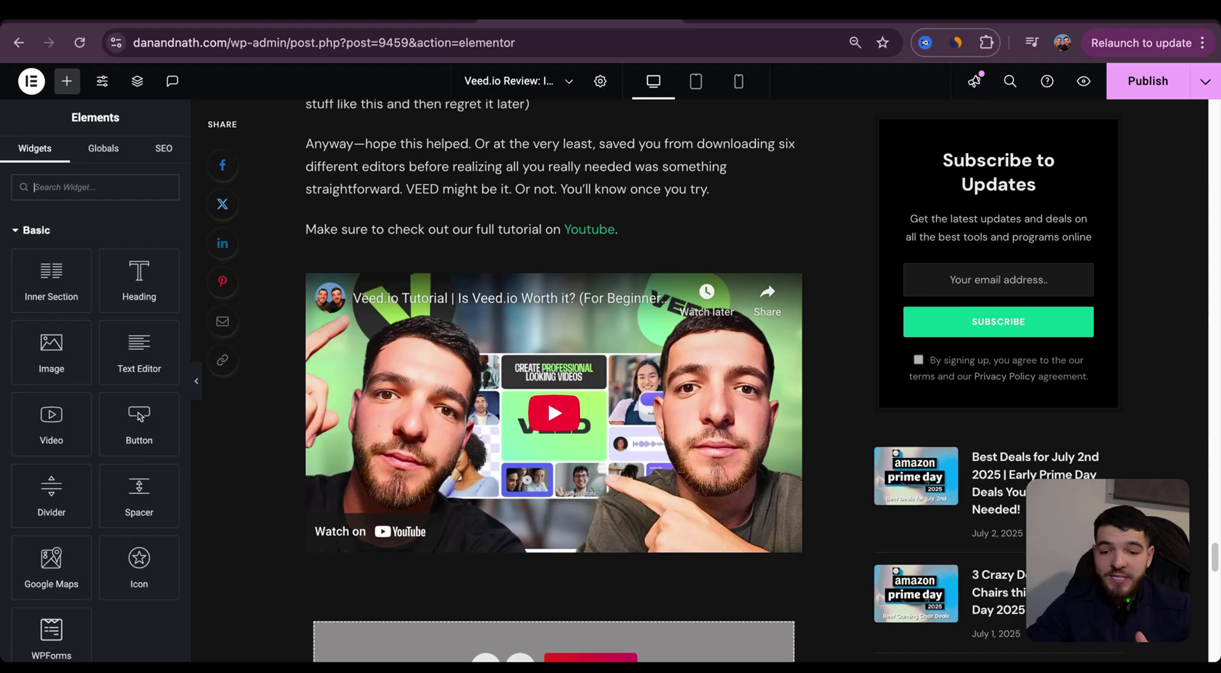
- Add a single-column section below the tutorial video and place a Text Editor widget in it
scroll(553, 382, "down", 4)
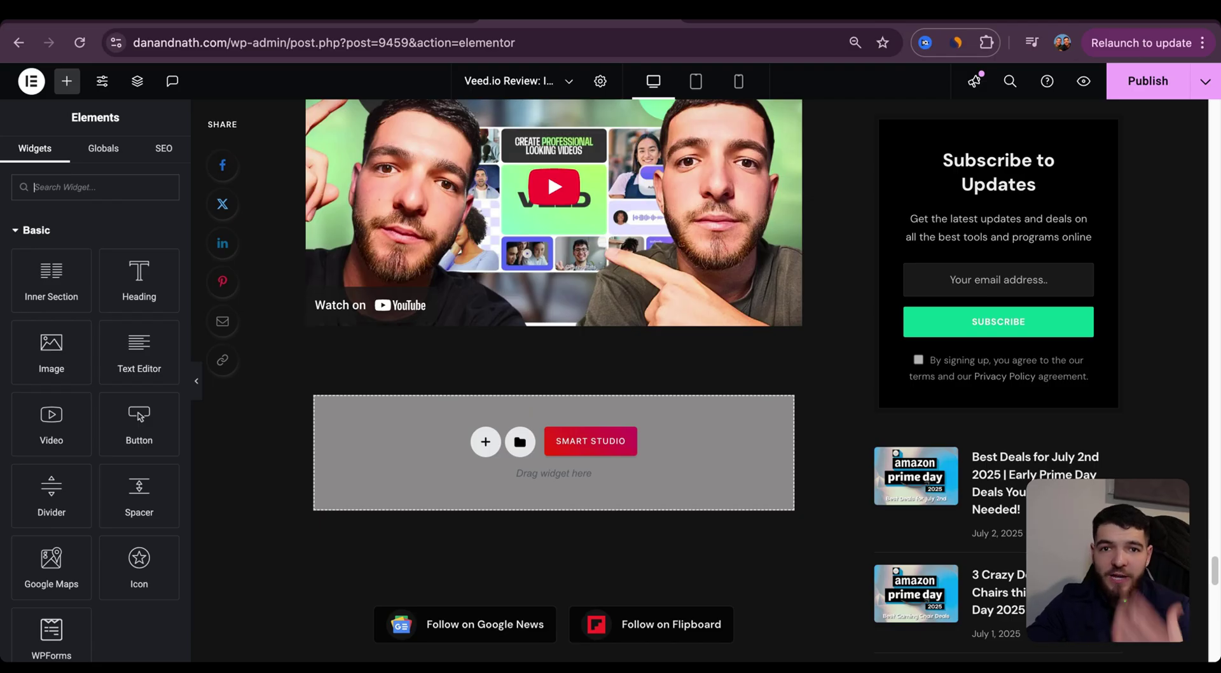
left_click(487, 448)
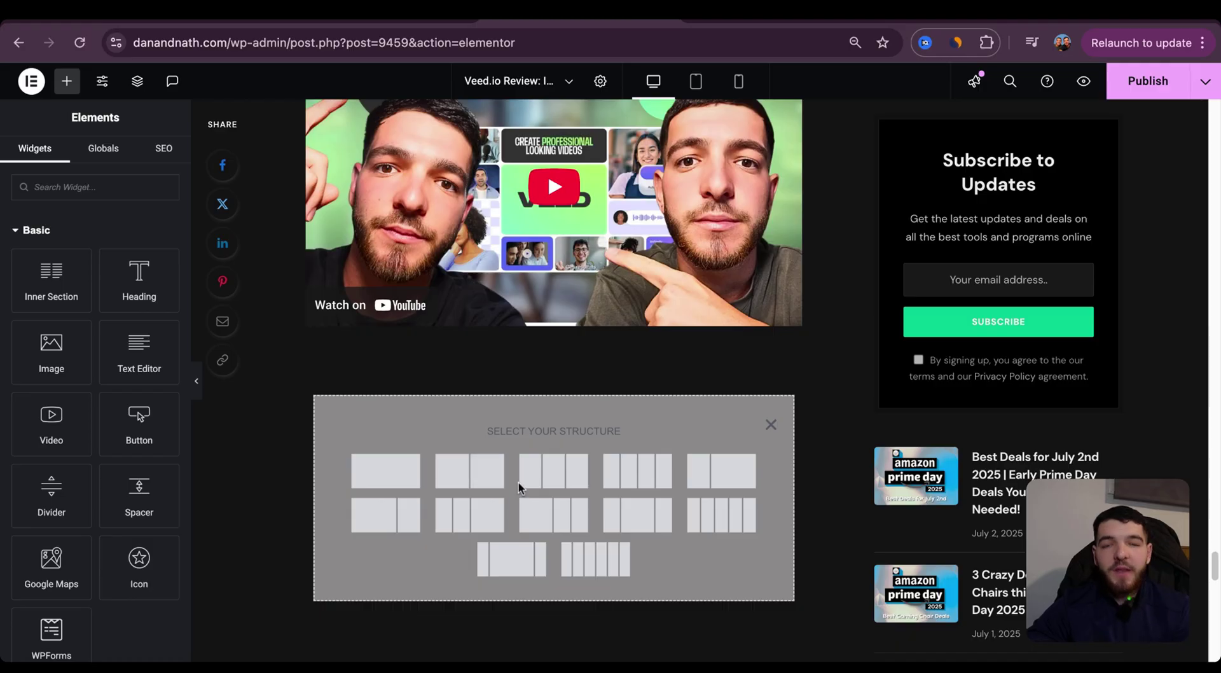
left_click(401, 478)
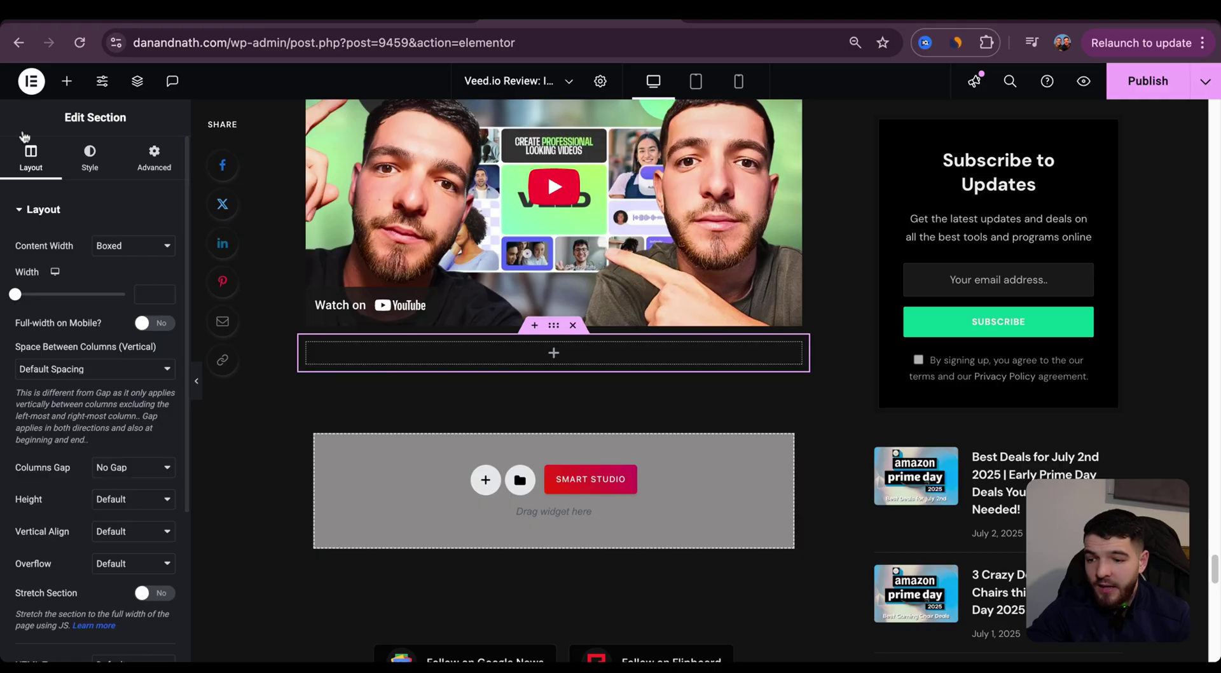
left_click(67, 81)
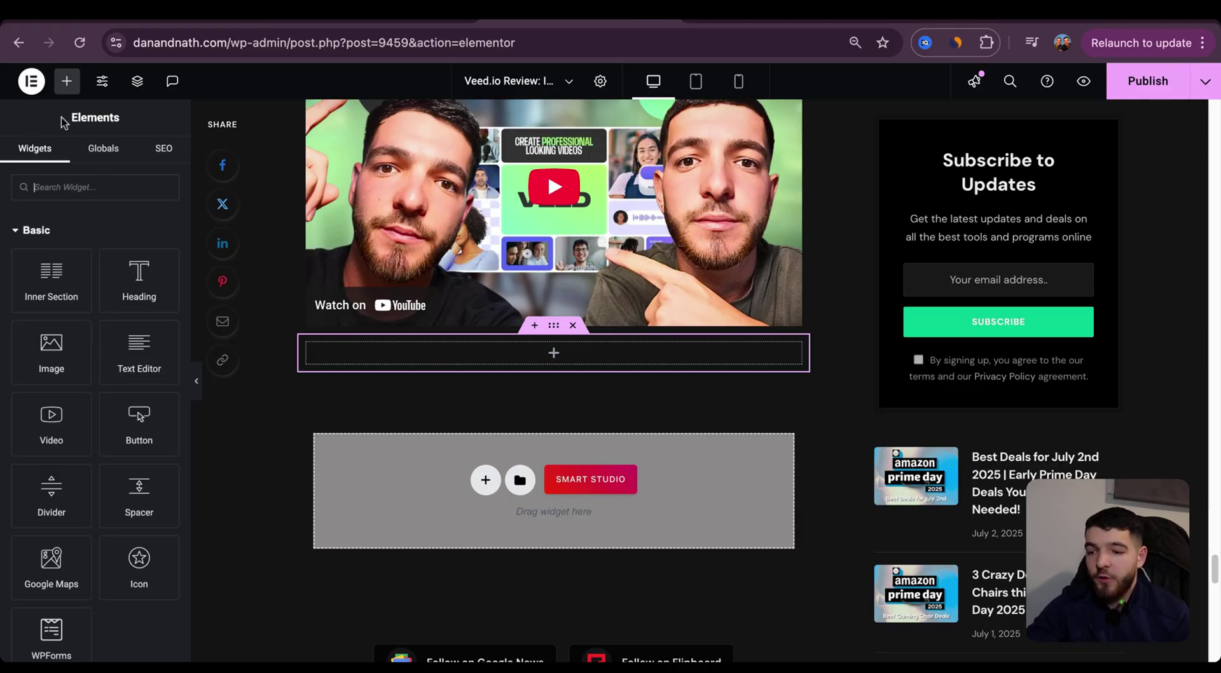
left_click(118, 355)
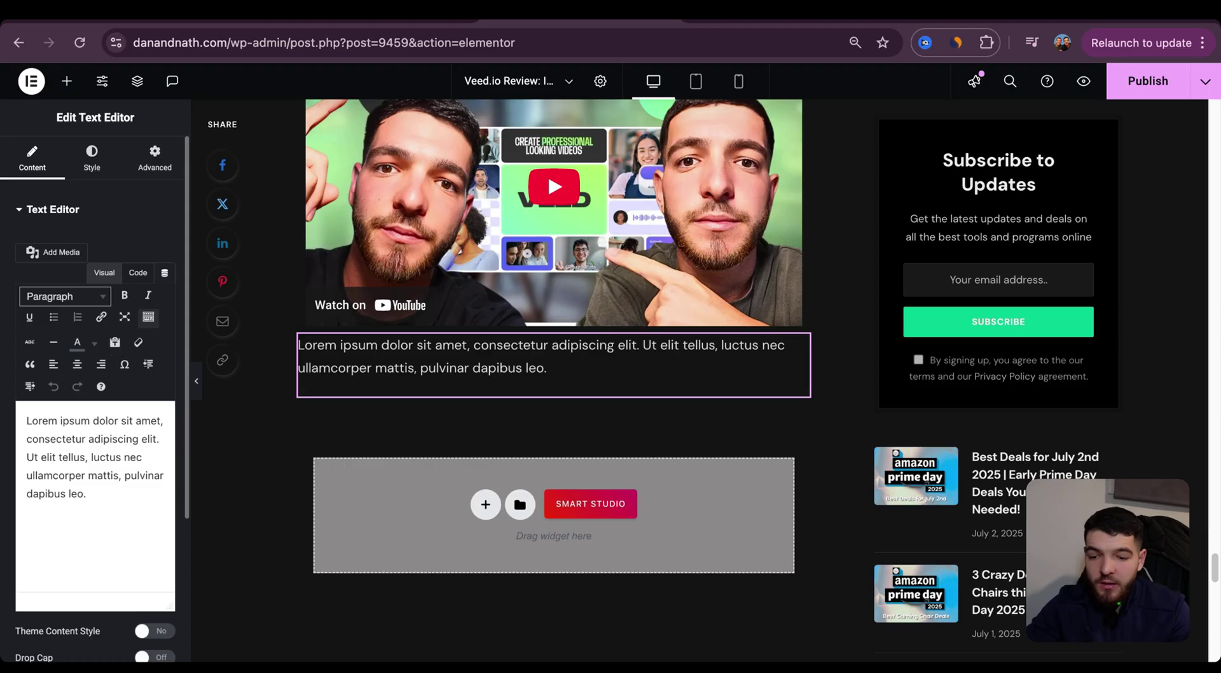
- Add a section with two equal columns below the text and place a Text Editor widget in its left column
left_click(487, 506)
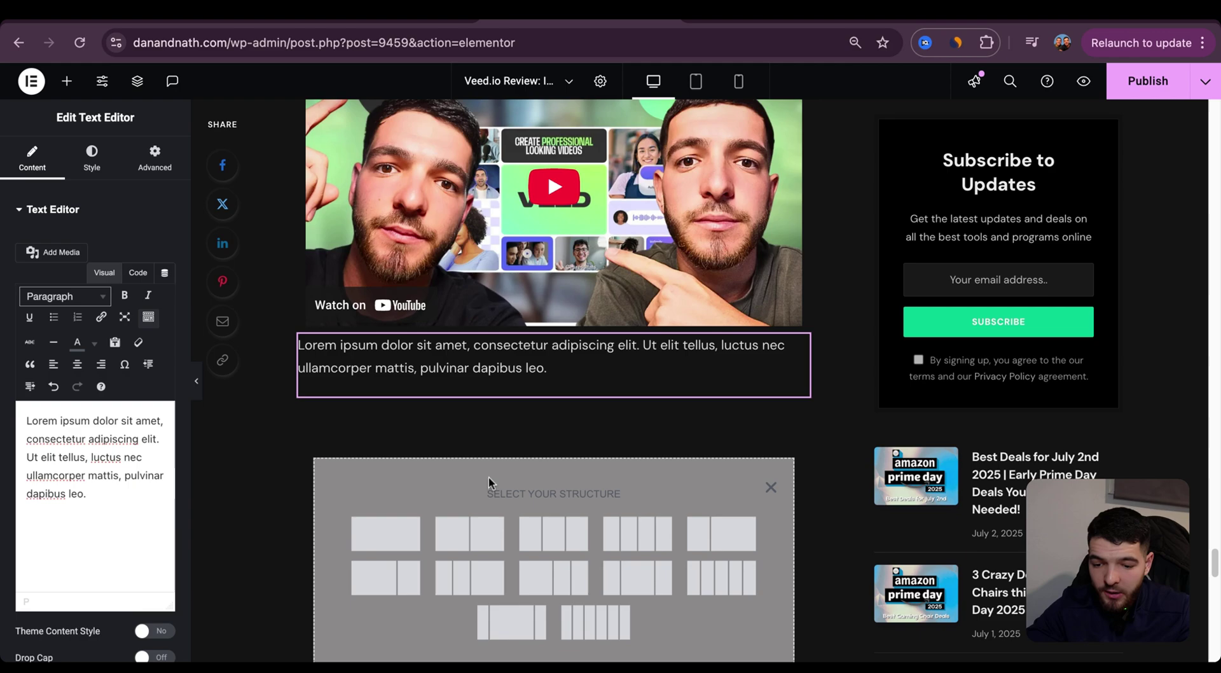
left_click(471, 531)
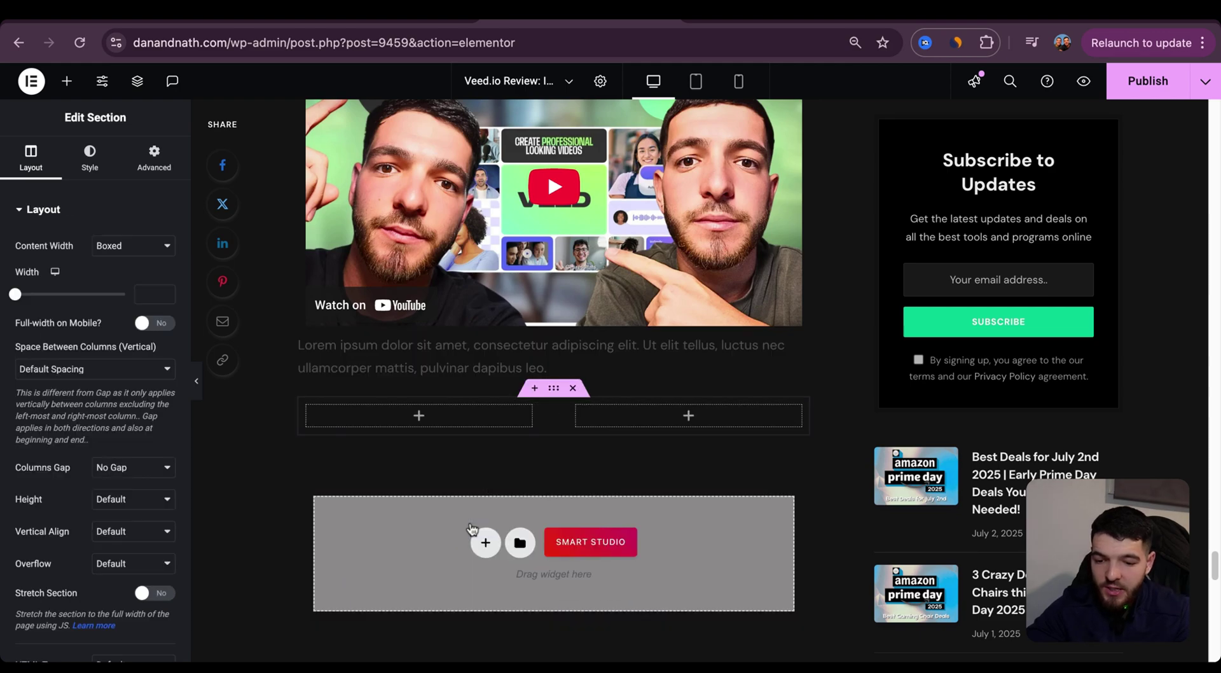
left_click(65, 89)
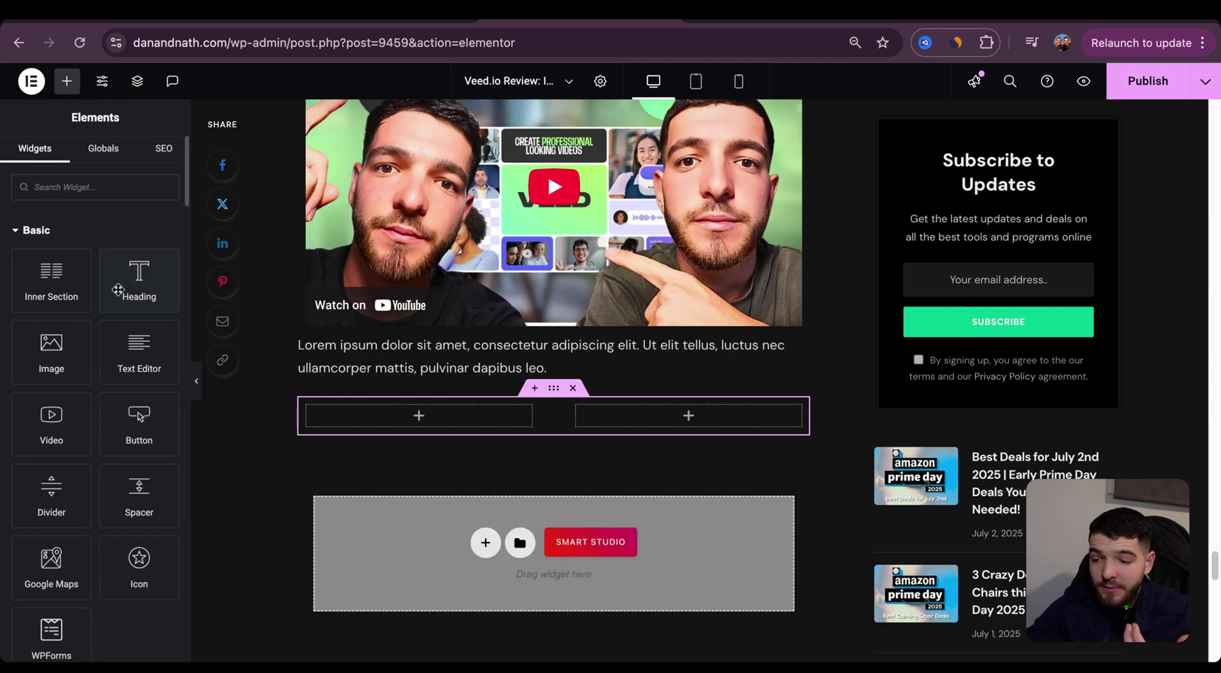
left_click_drag(105, 350, 400, 427)
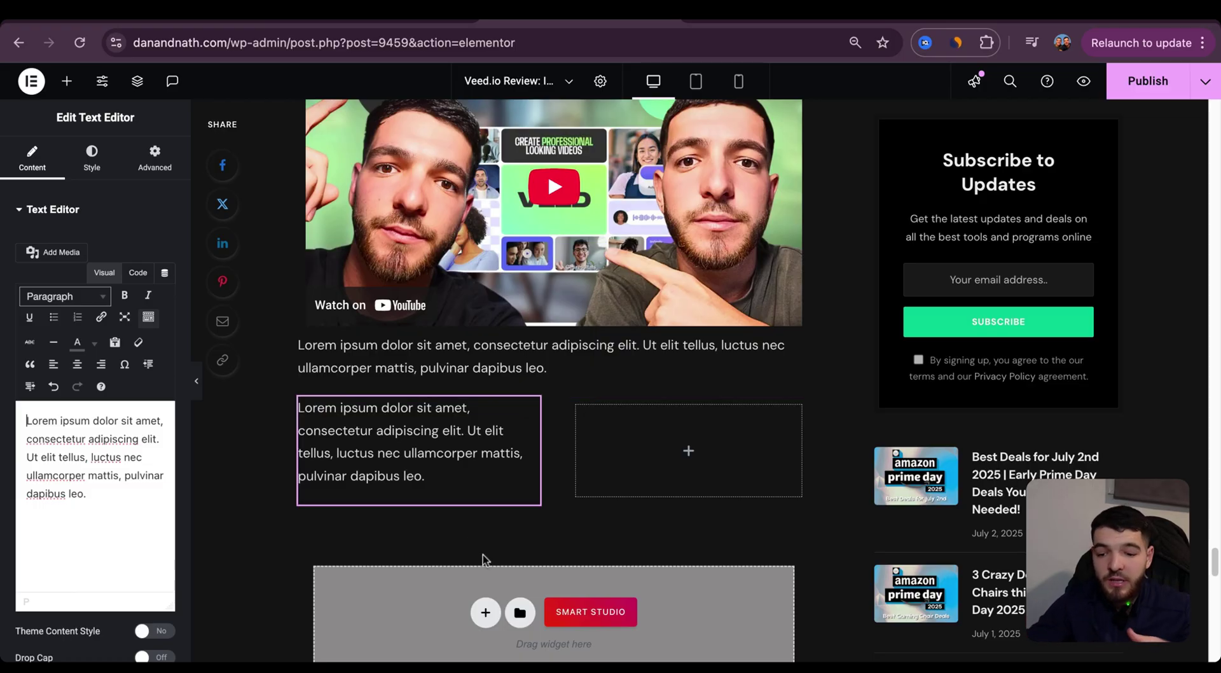
- Add a three-column section below the two-column one, with a Text Editor widget in its first column and an Image widget in its middle column
left_click(484, 613)
scroll(477, 598, "down", 2)
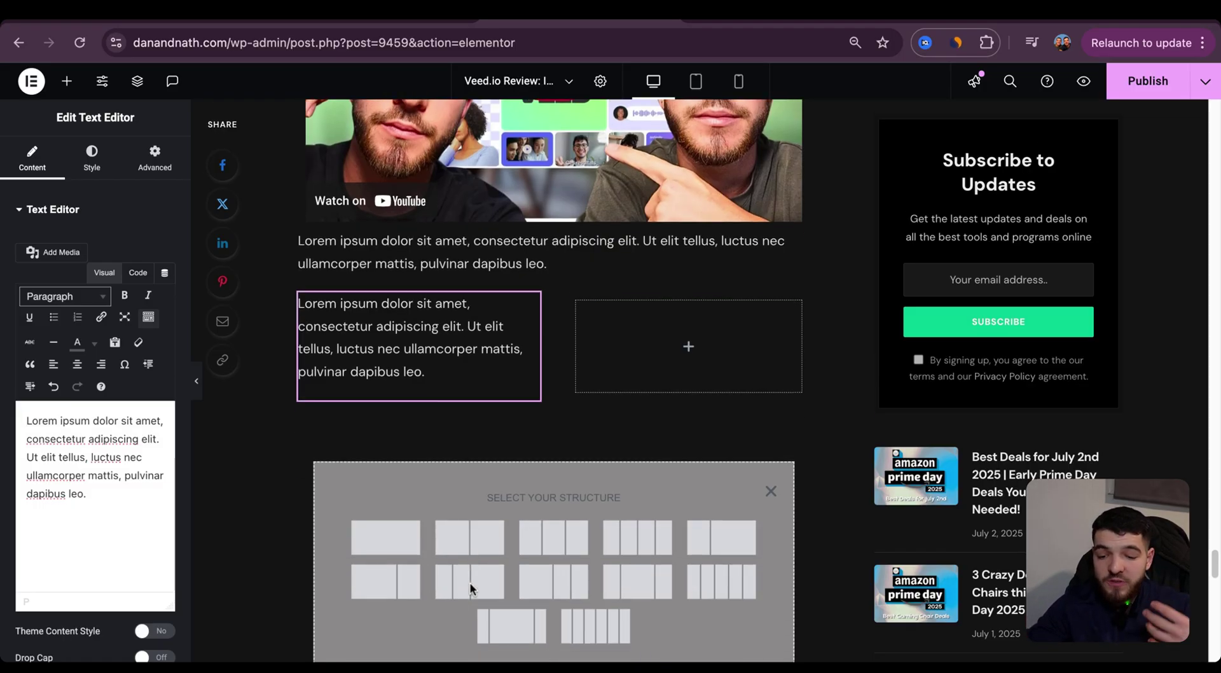
left_click(550, 540)
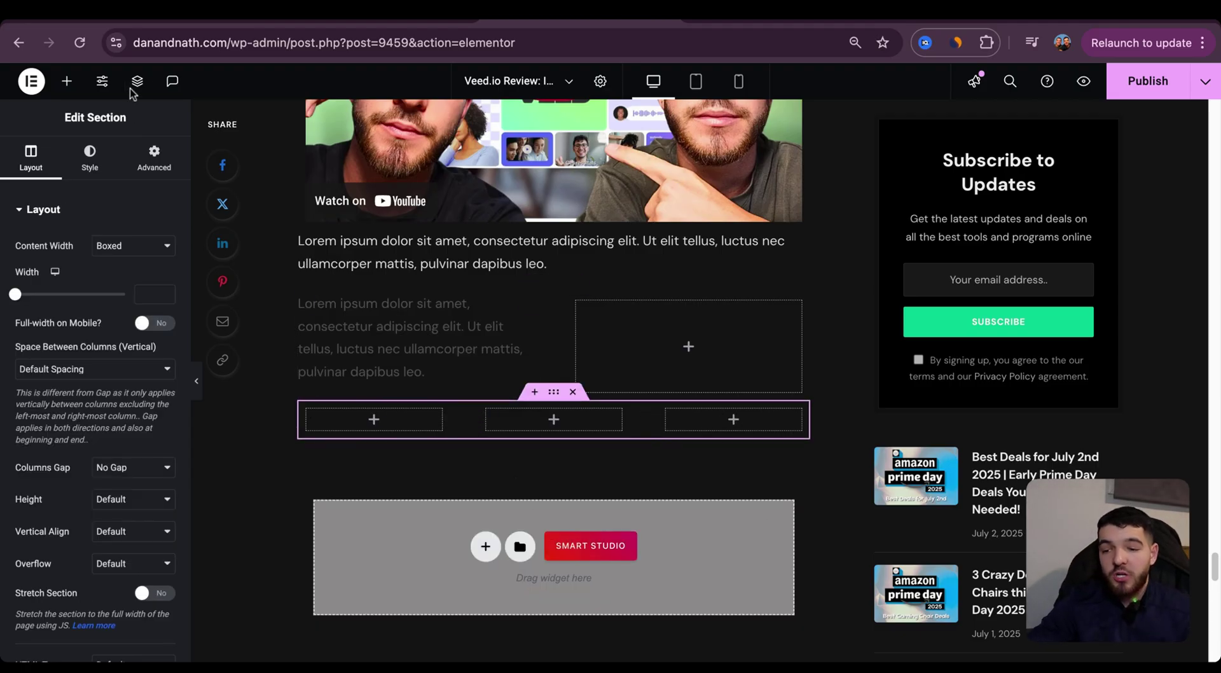
left_click(71, 84)
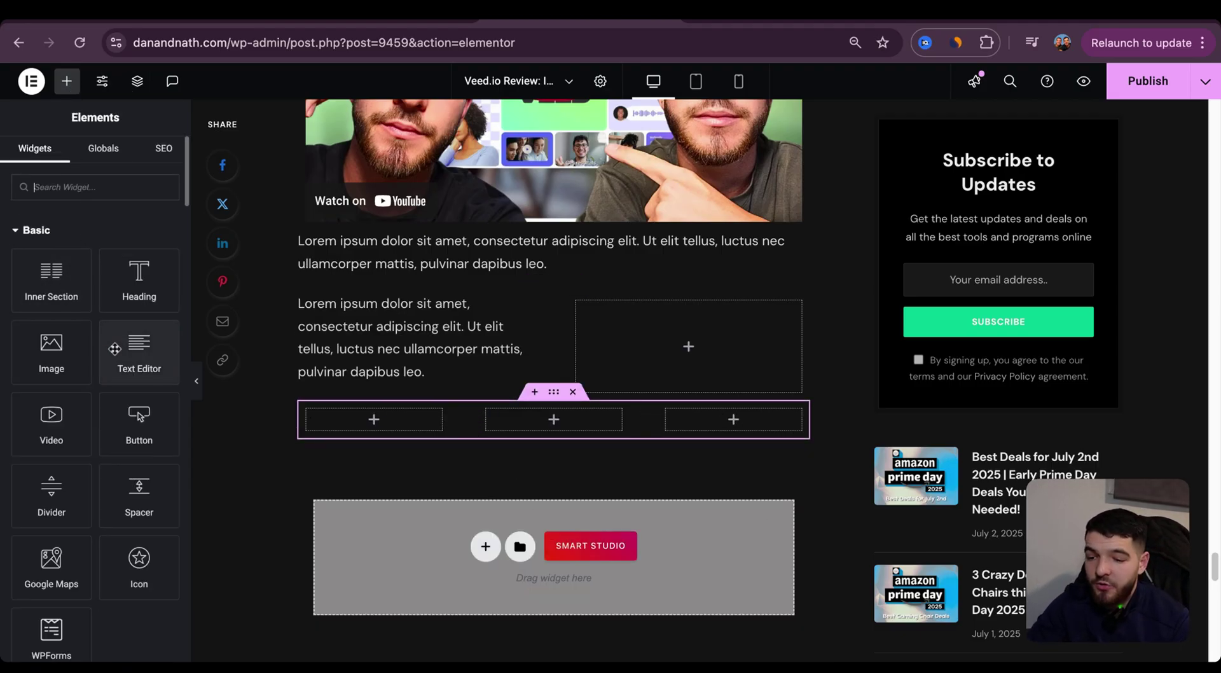
left_click_drag(117, 349, 374, 420)
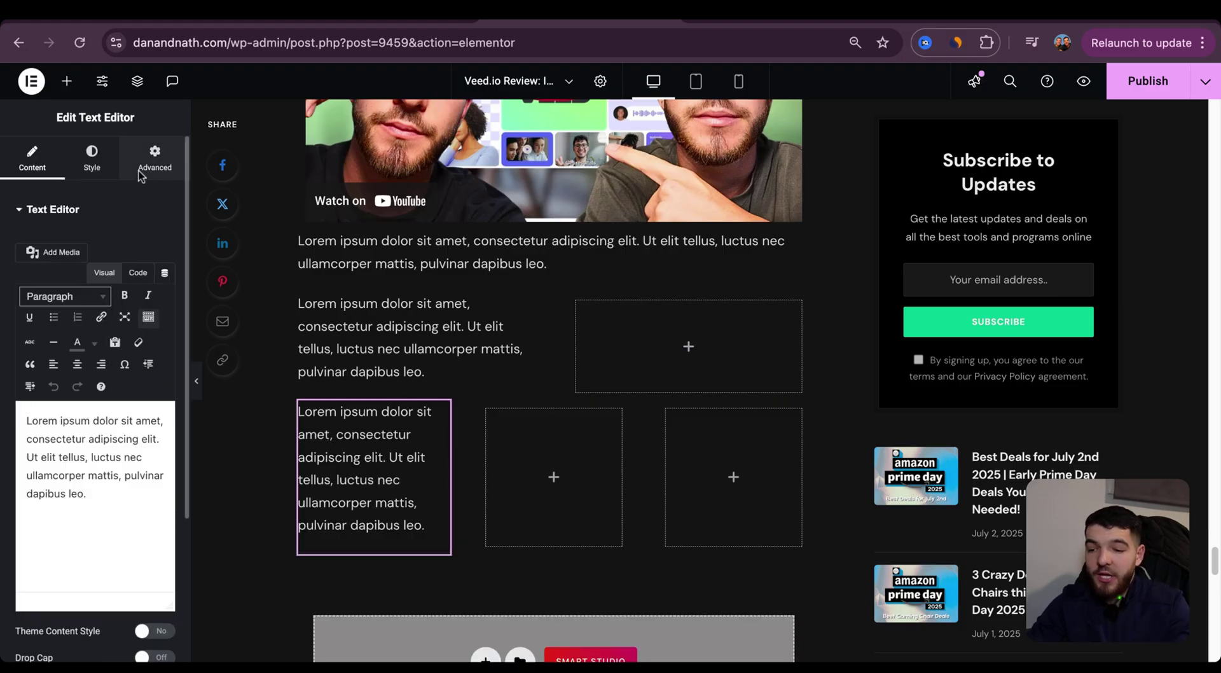
left_click(64, 81)
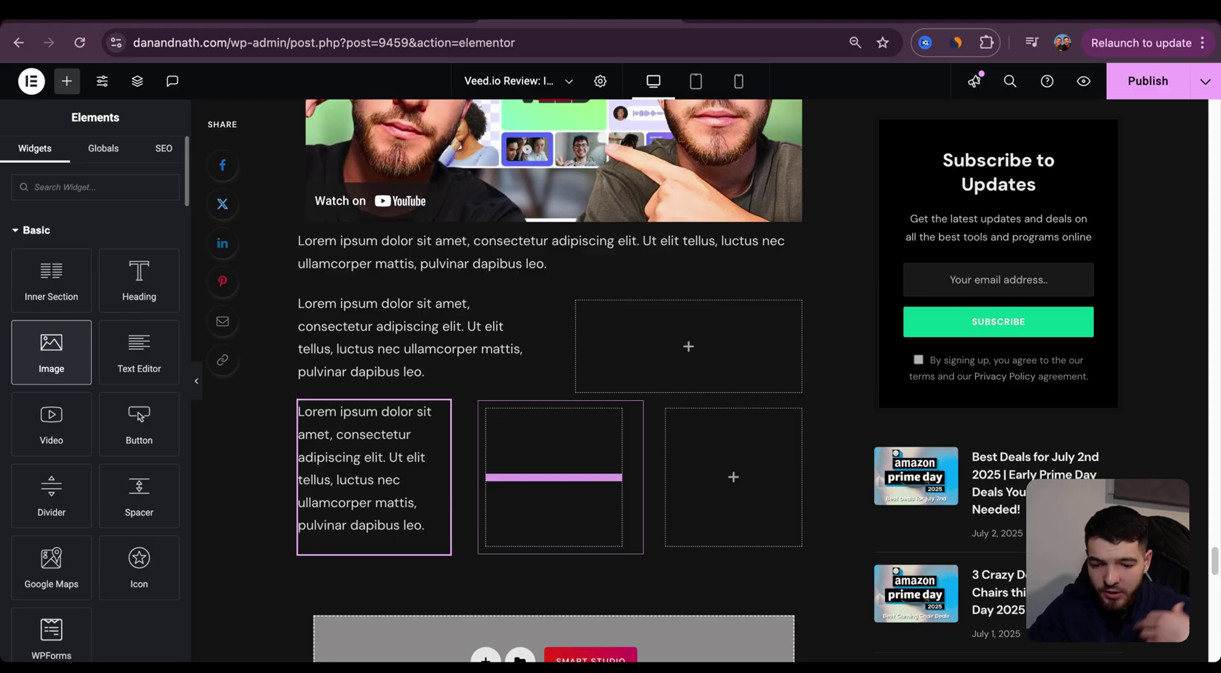
left_click_drag(51, 351, 553, 477)
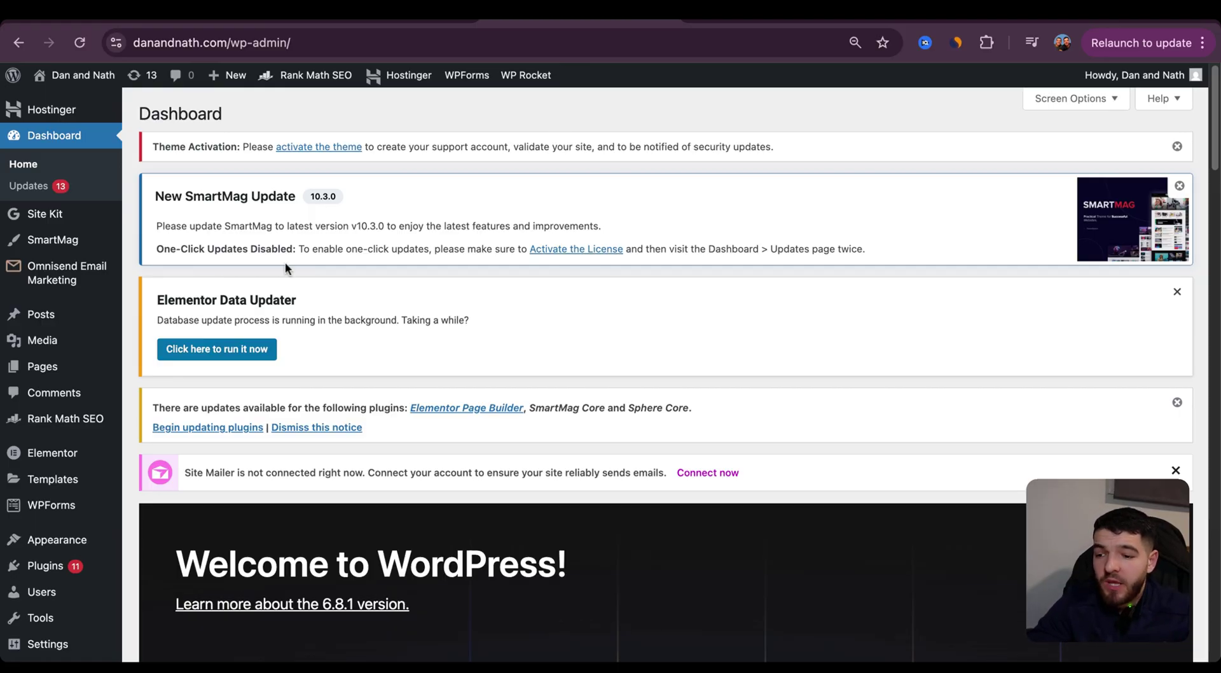
- Create a new post from the WordPress dashboard and open it for editing in Elementor
mouse_move(49, 316)
left_click(160, 343)
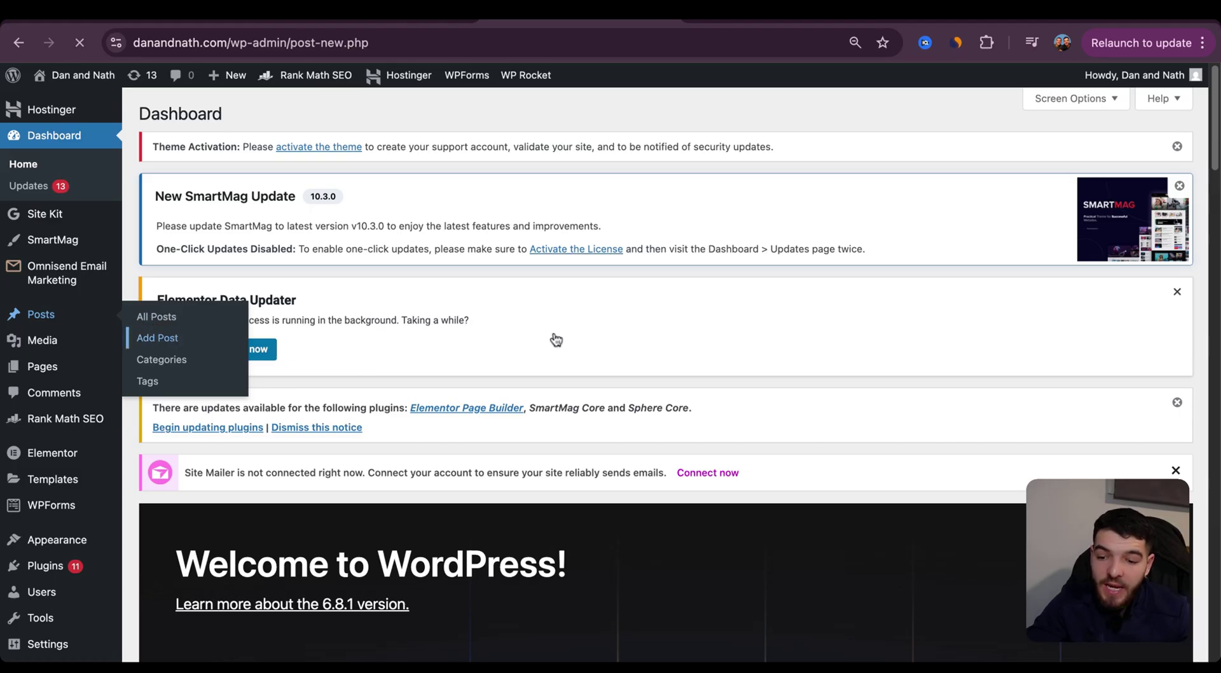
scroll(556, 339, "down", 5)
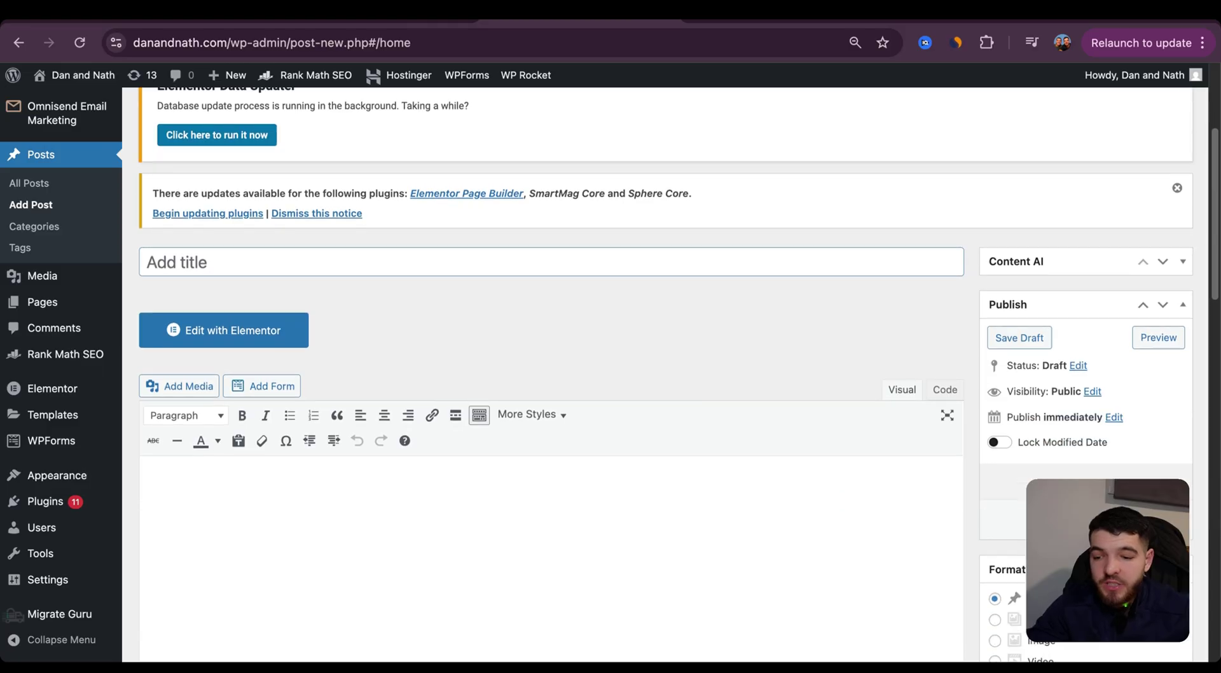
scroll(547, 331, "down", 1)
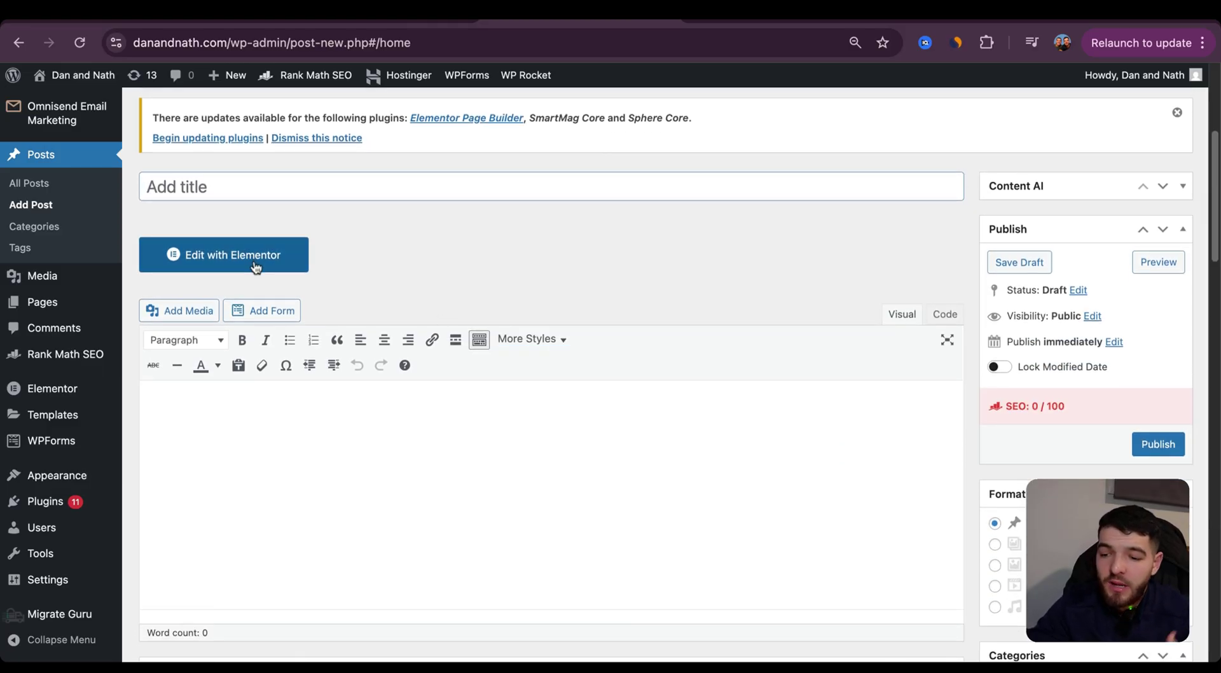
left_click(207, 257)
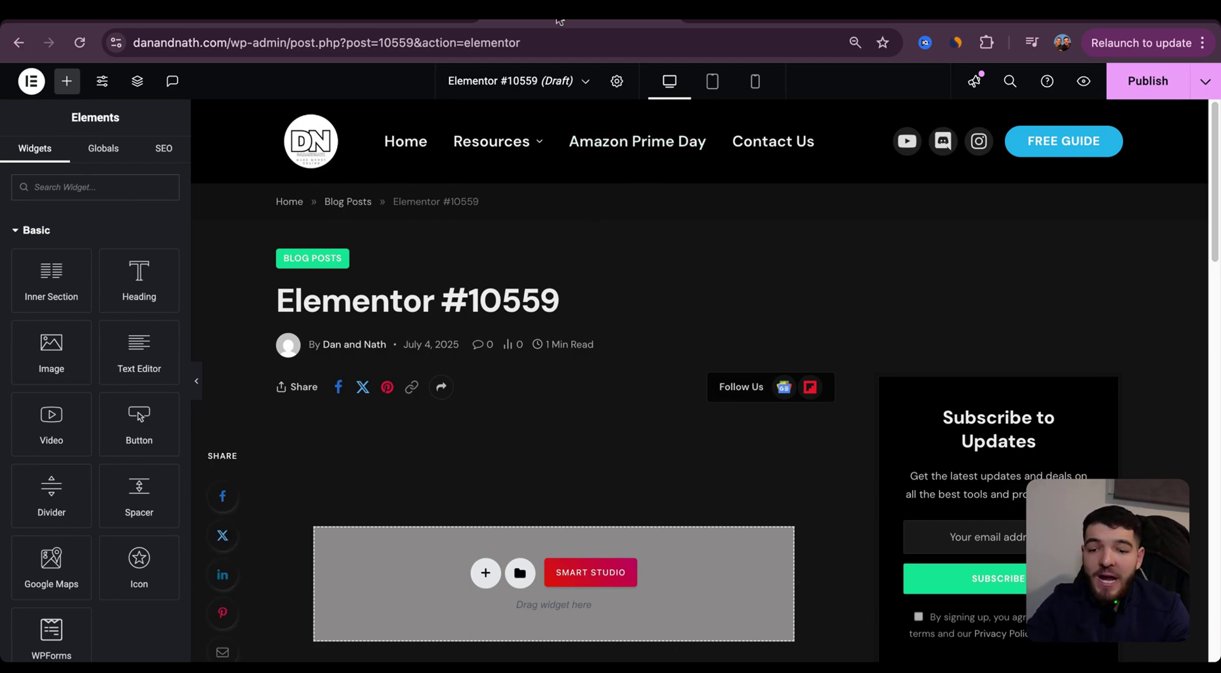
- Set the new post's page layout to Elementor Canvas in the post settings
left_click(616, 84)
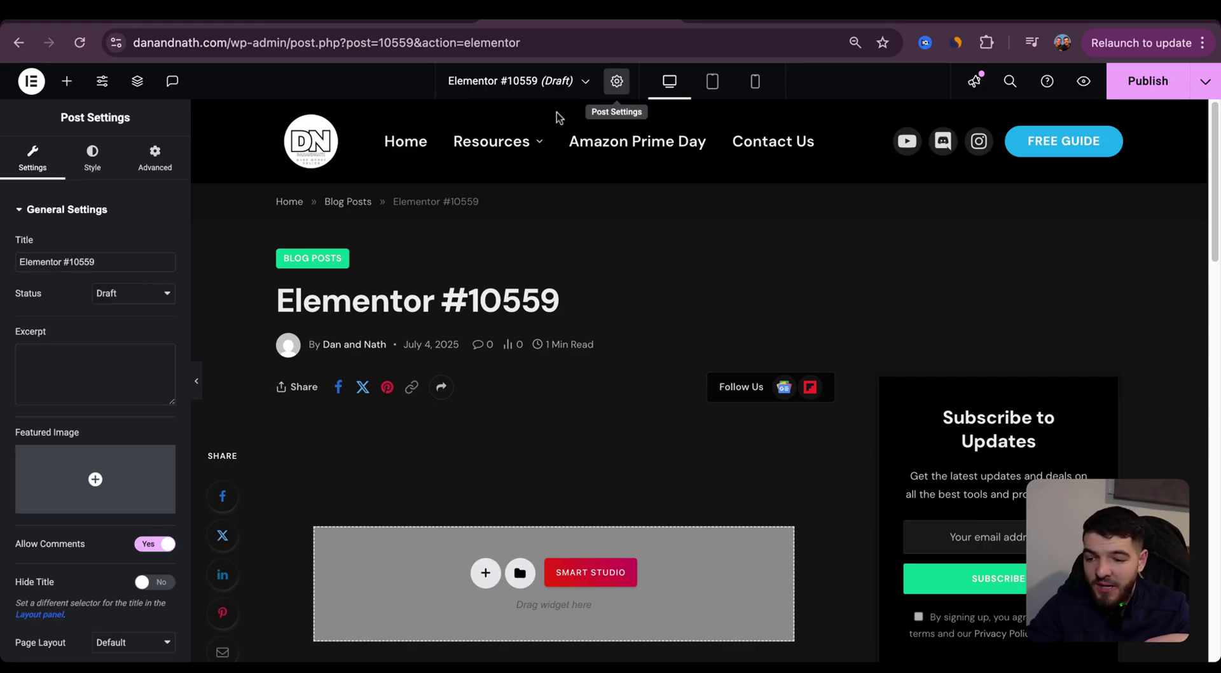
scroll(107, 360, "down", 2)
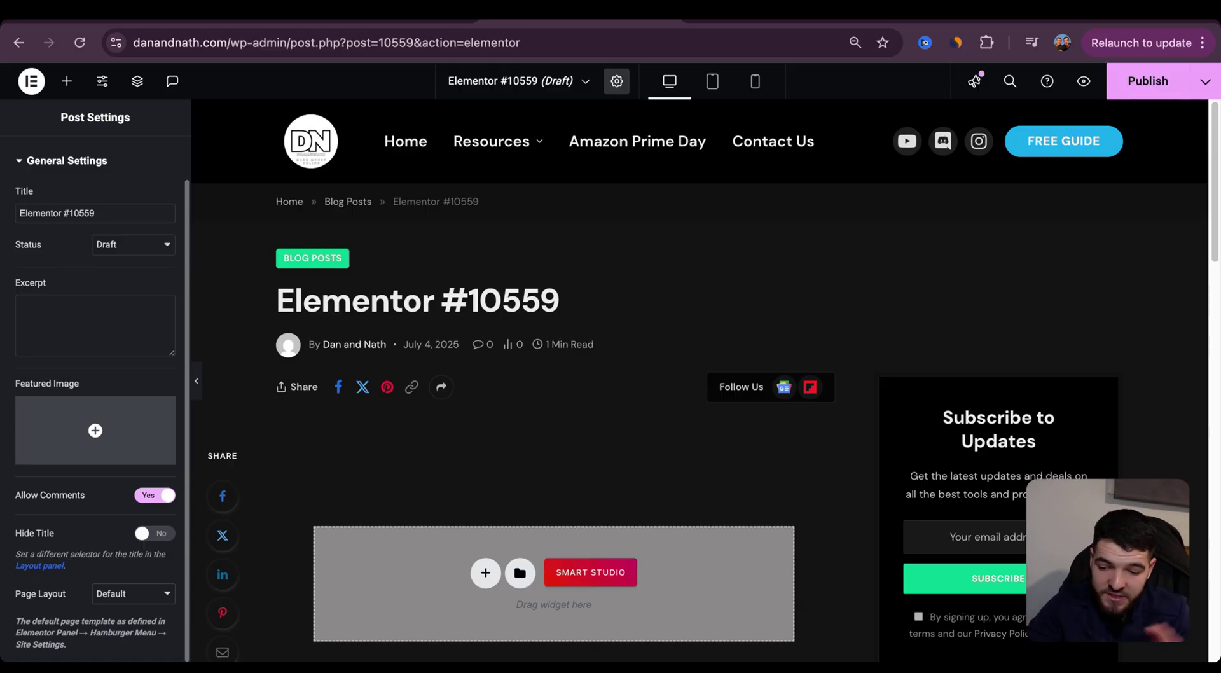
left_click(129, 617)
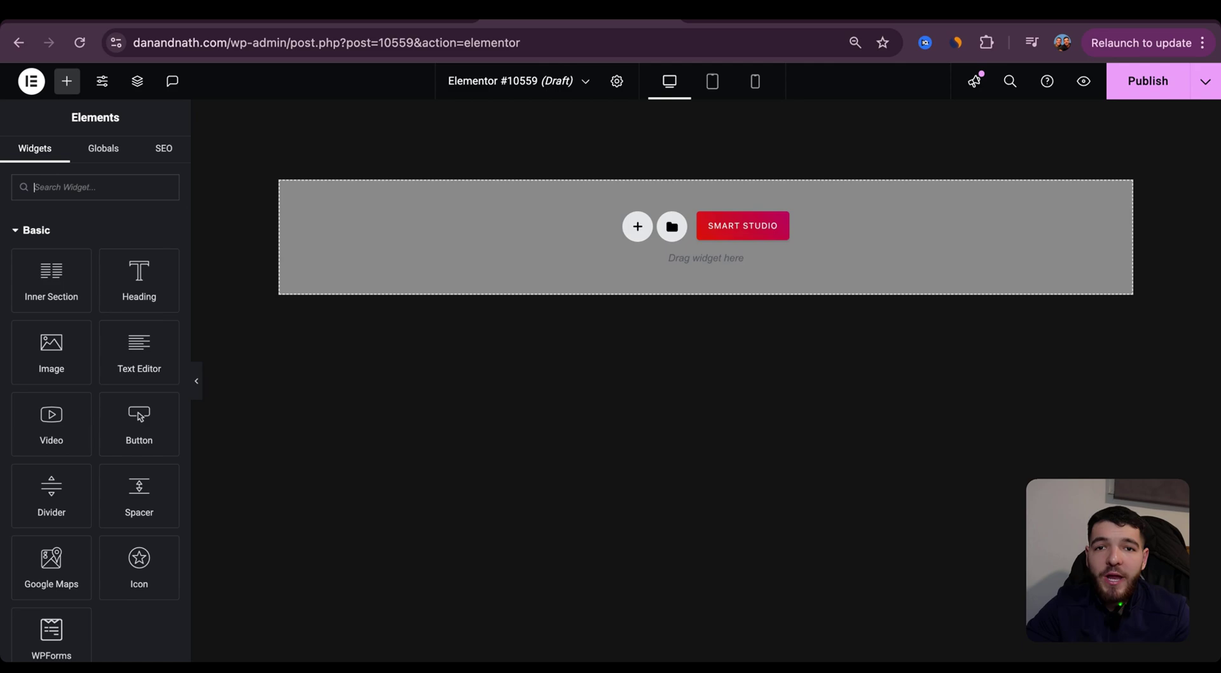
- Change the post's page layout from Elementor Canvas back to the layout with the site header and sidebar, and look over the page
left_click(616, 81)
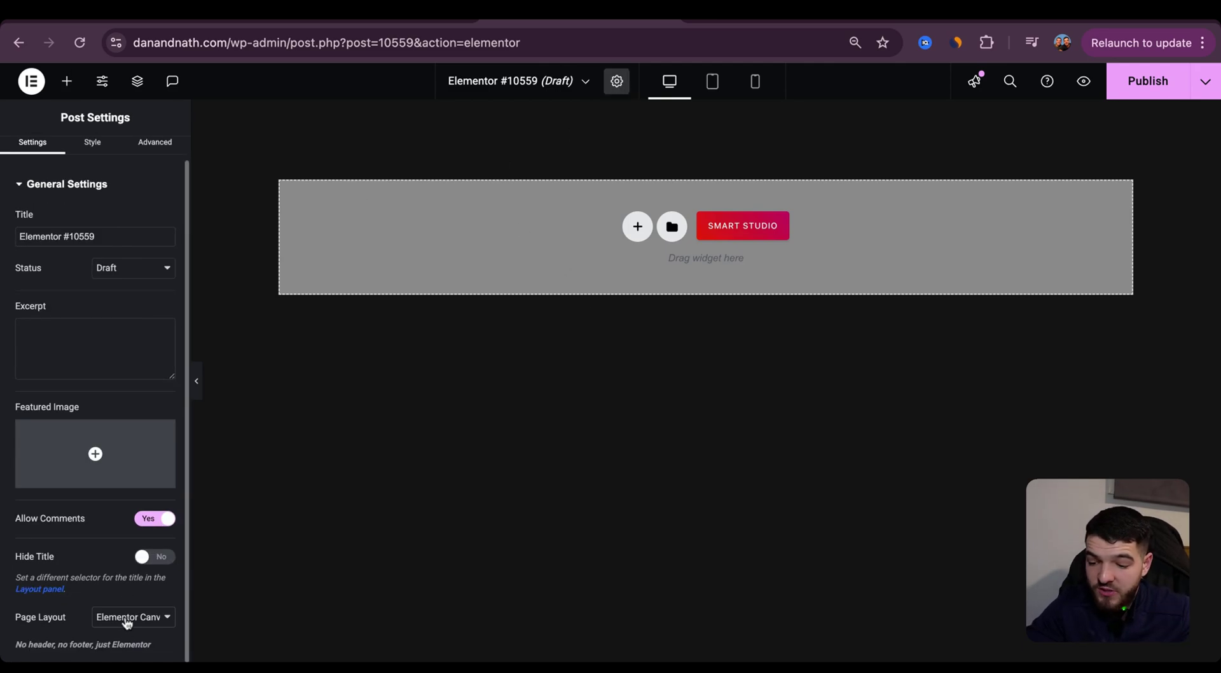
left_click(128, 623)
left_click(128, 655)
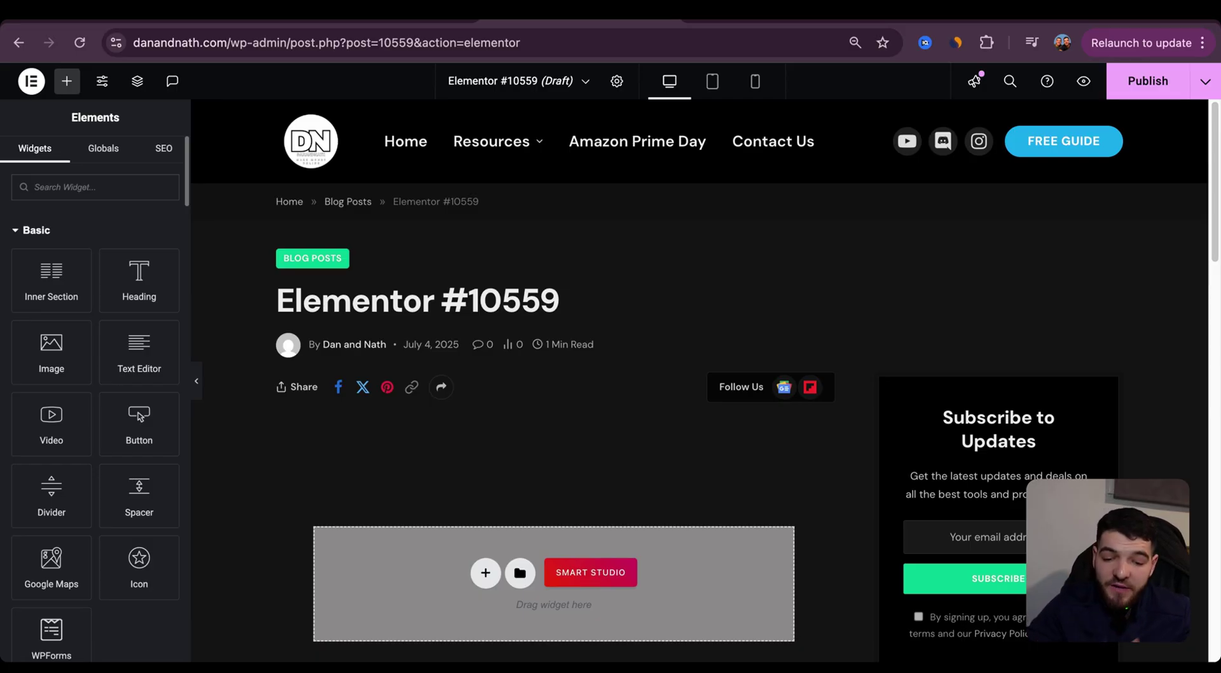
scroll(636, 495, "down", 6)
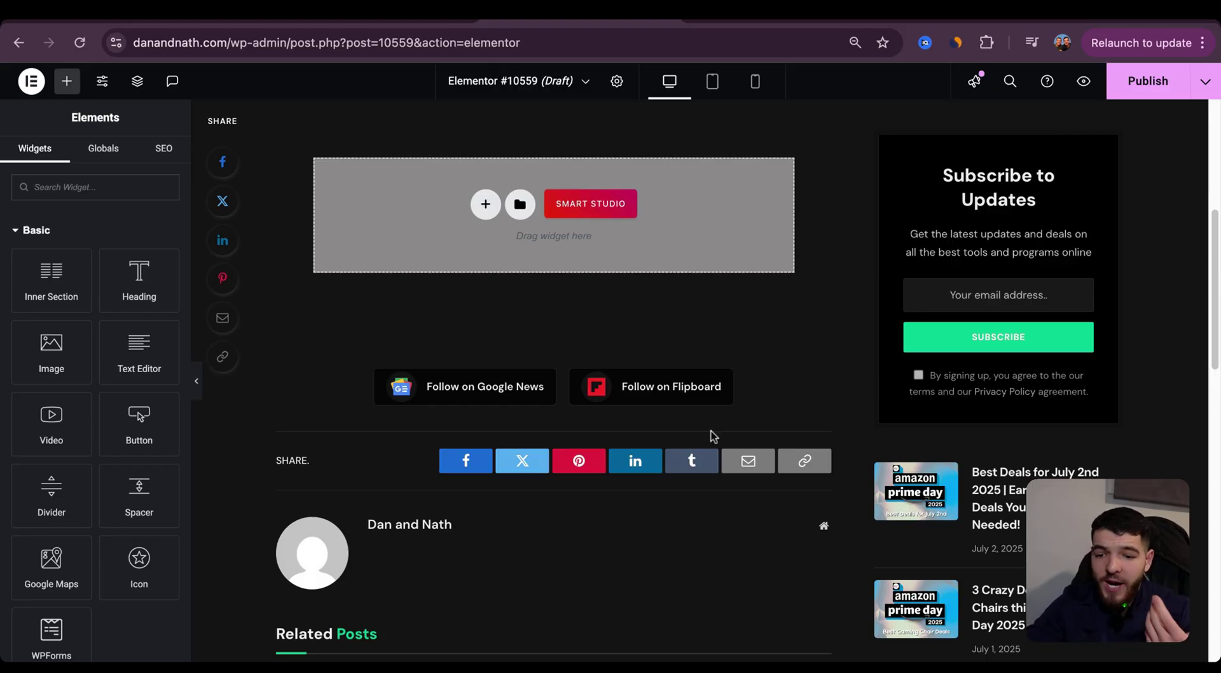
scroll(709, 434, "up", 6)
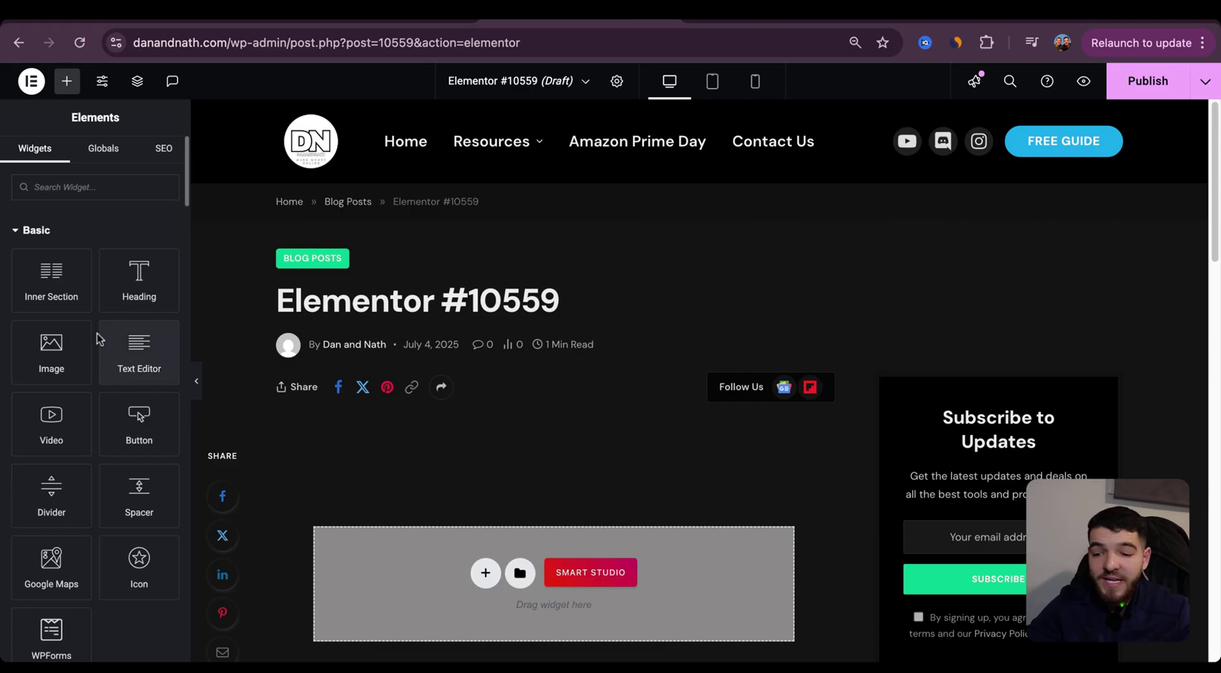
- Add a Text Editor widget to the post and a Button widget beneath it
left_click(145, 353)
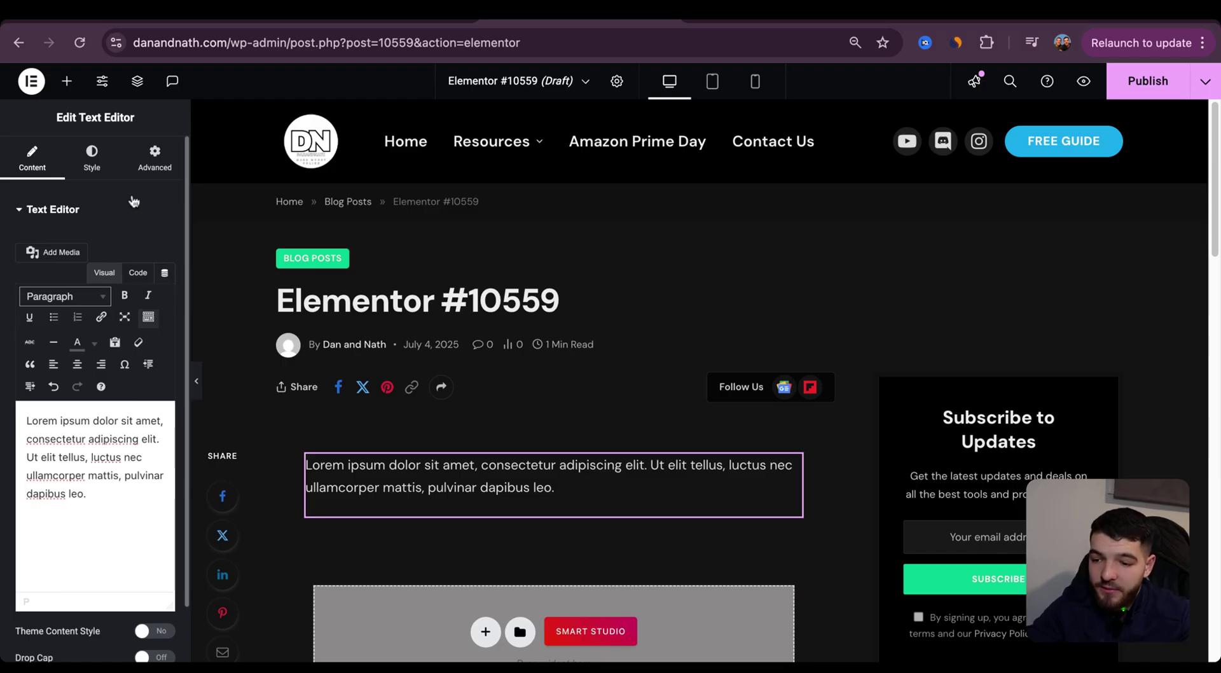
left_click(66, 81)
scroll(88, 393, "down", 1)
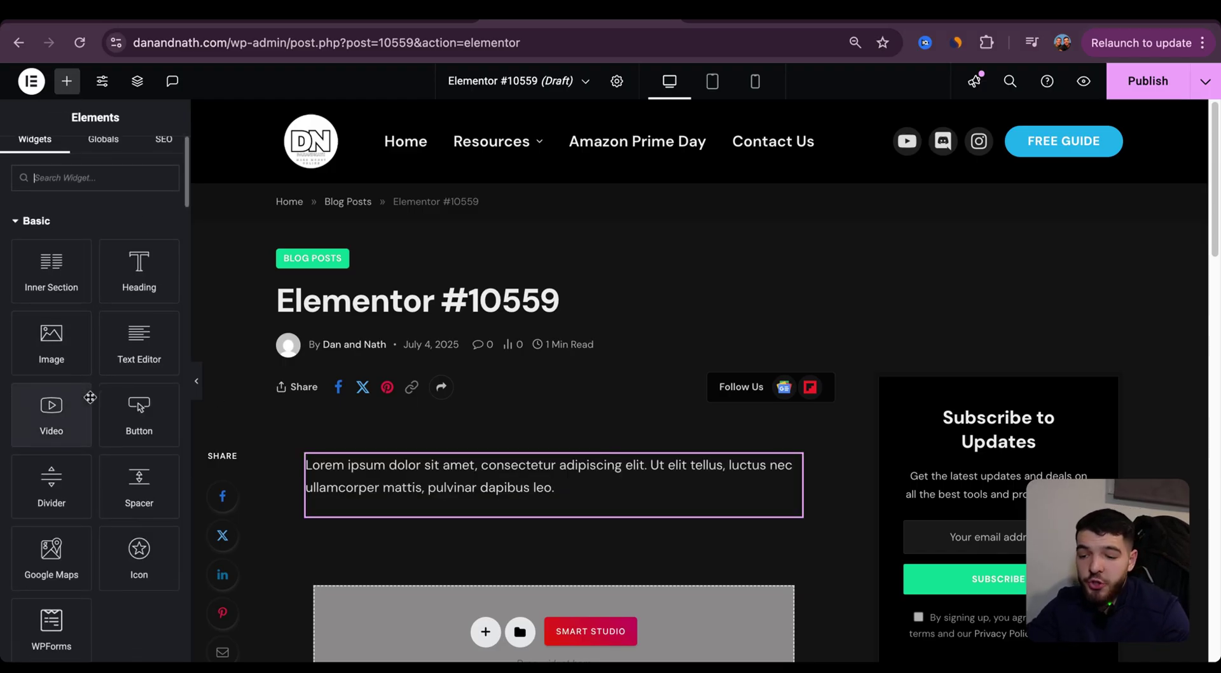
scroll(137, 385, "down", 2)
left_click(139, 391)
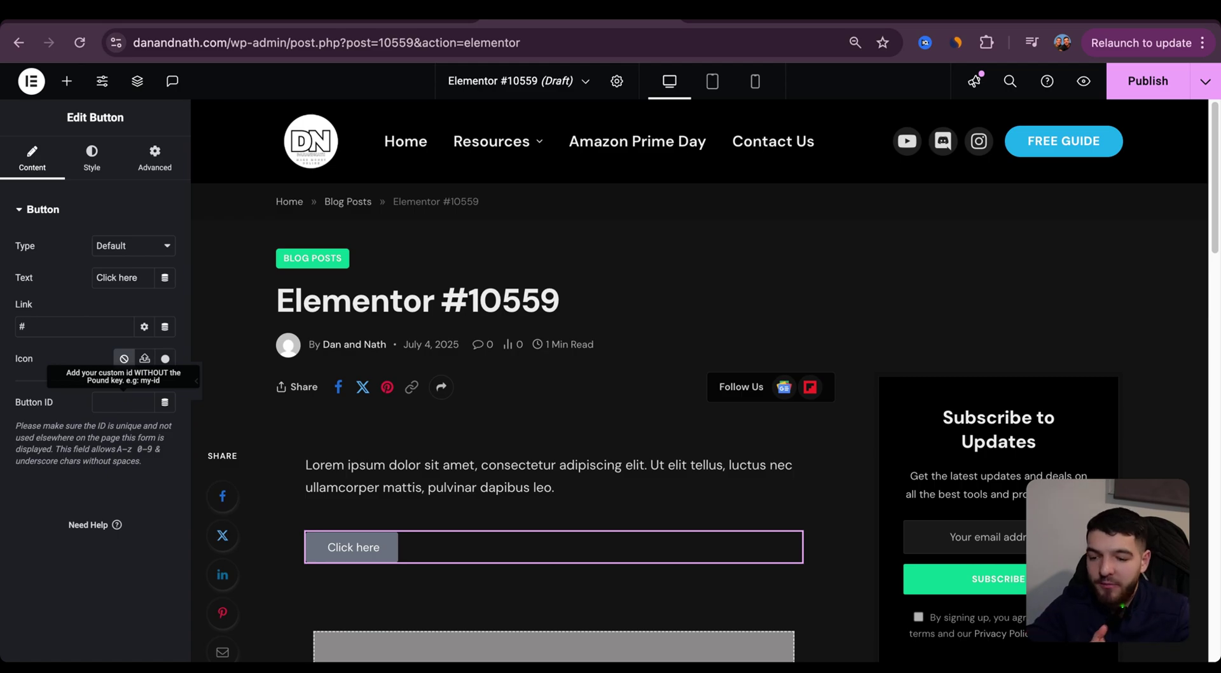
left_click(380, 548)
left_click(115, 329)
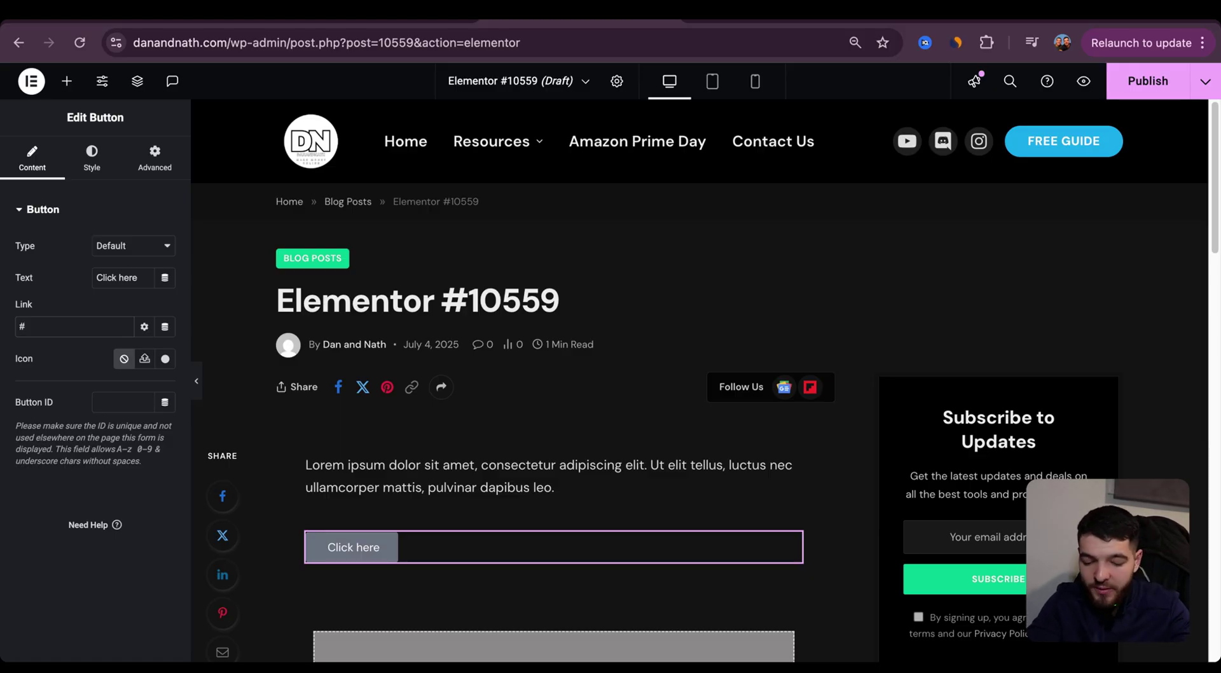
type("www.amazon.com")
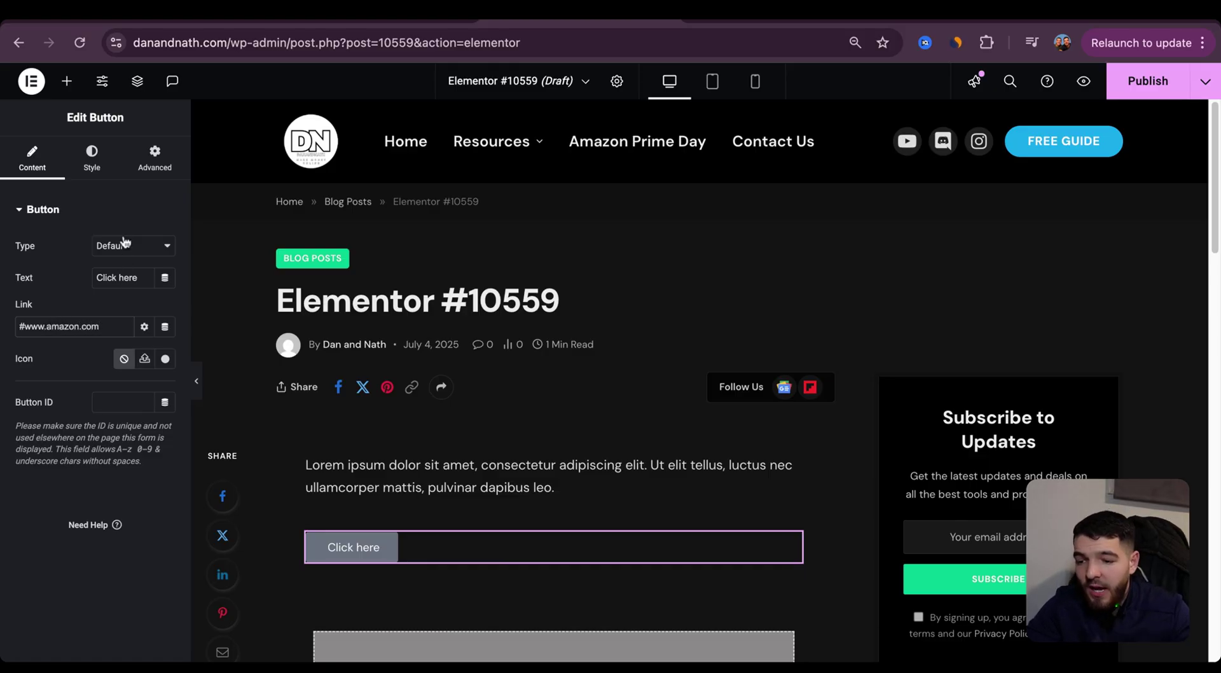
left_click(130, 248)
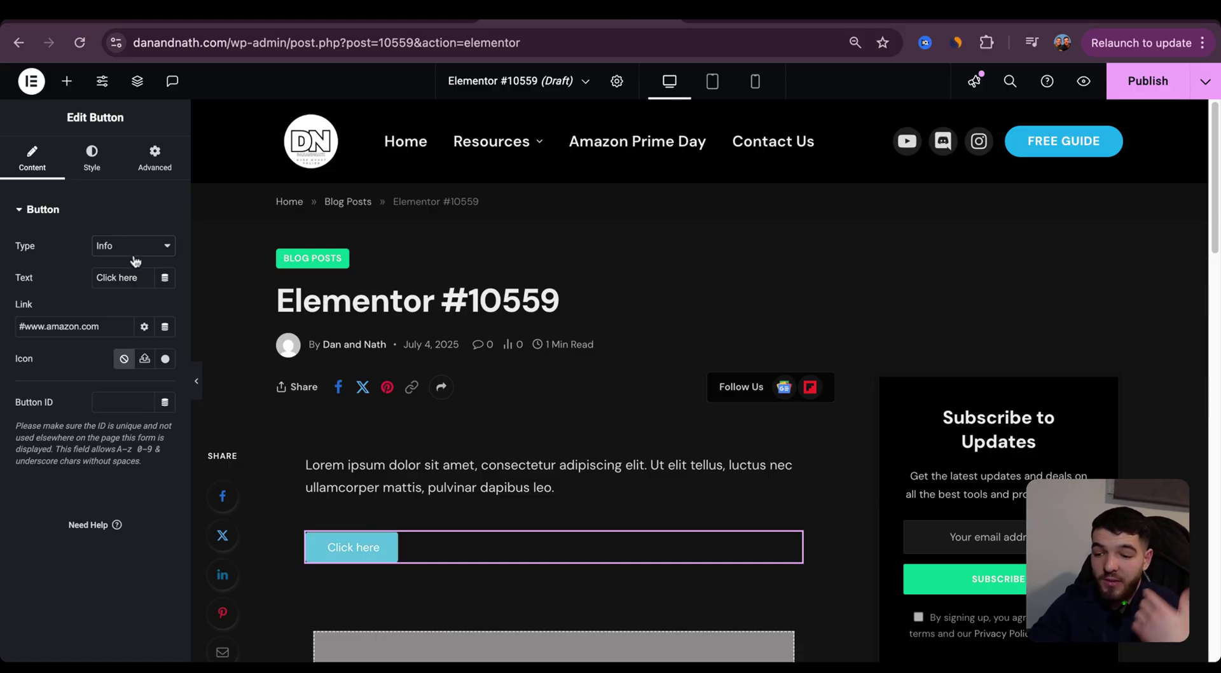
key("Down")
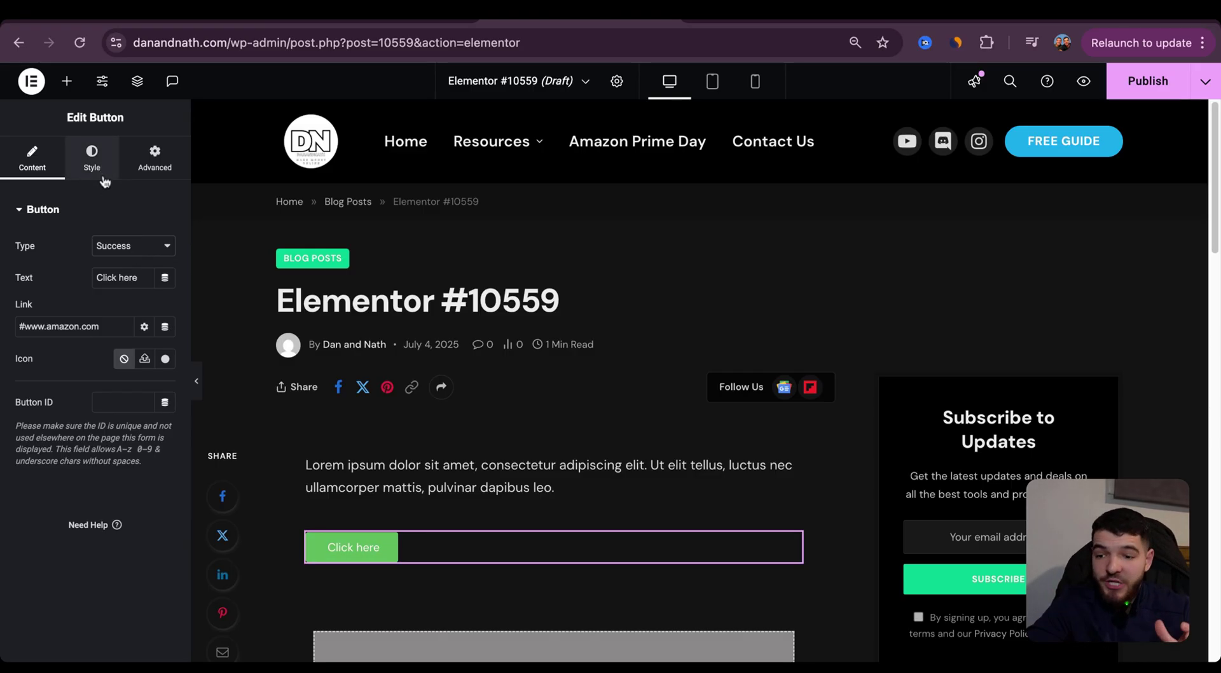
- Set the button's normal-state background color to red in its style settings
left_click(91, 157)
scroll(111, 250, "down", 3)
left_click(165, 361)
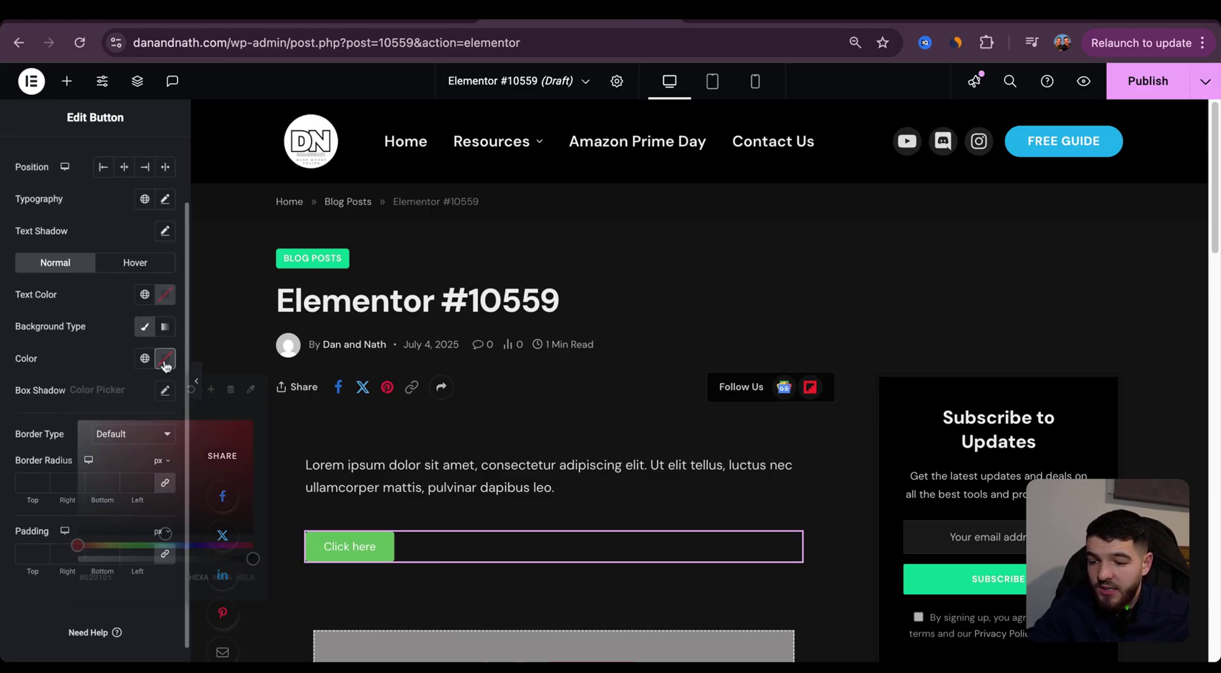
type("#F90000")
left_click_drag(253, 423, 87, 469)
- Set the button's normal-state text color to bright green
left_click(165, 294)
left_click(161, 394)
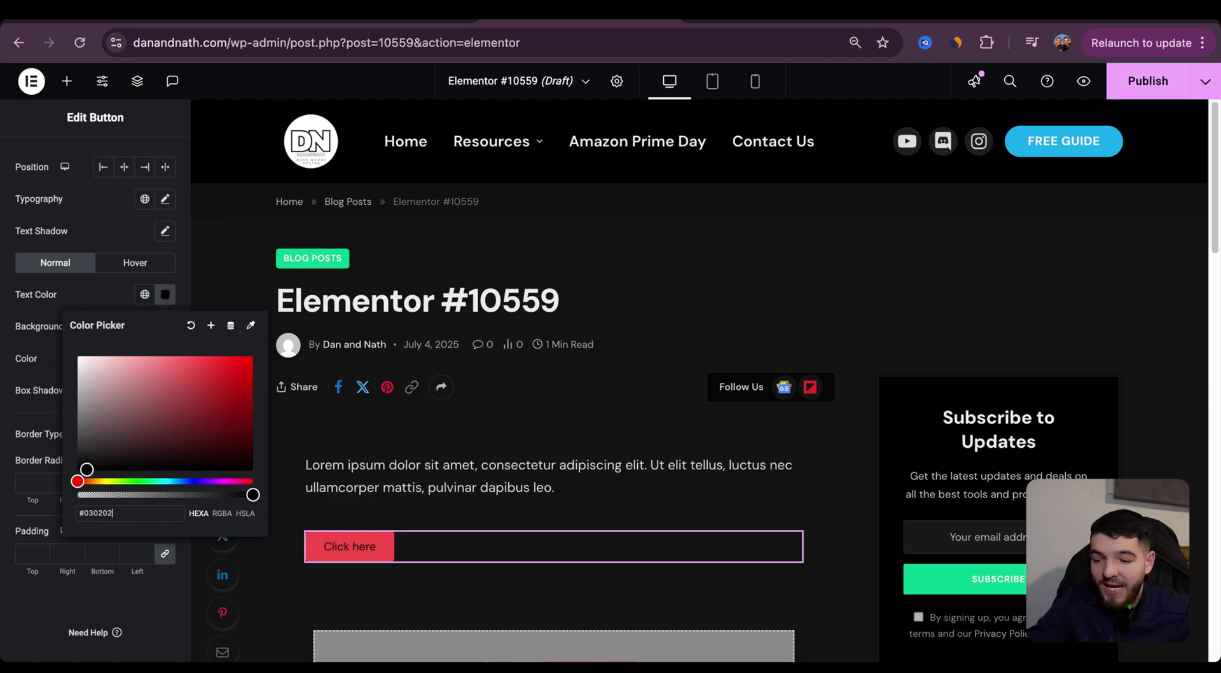
left_click(128, 481)
left_click(250, 367)
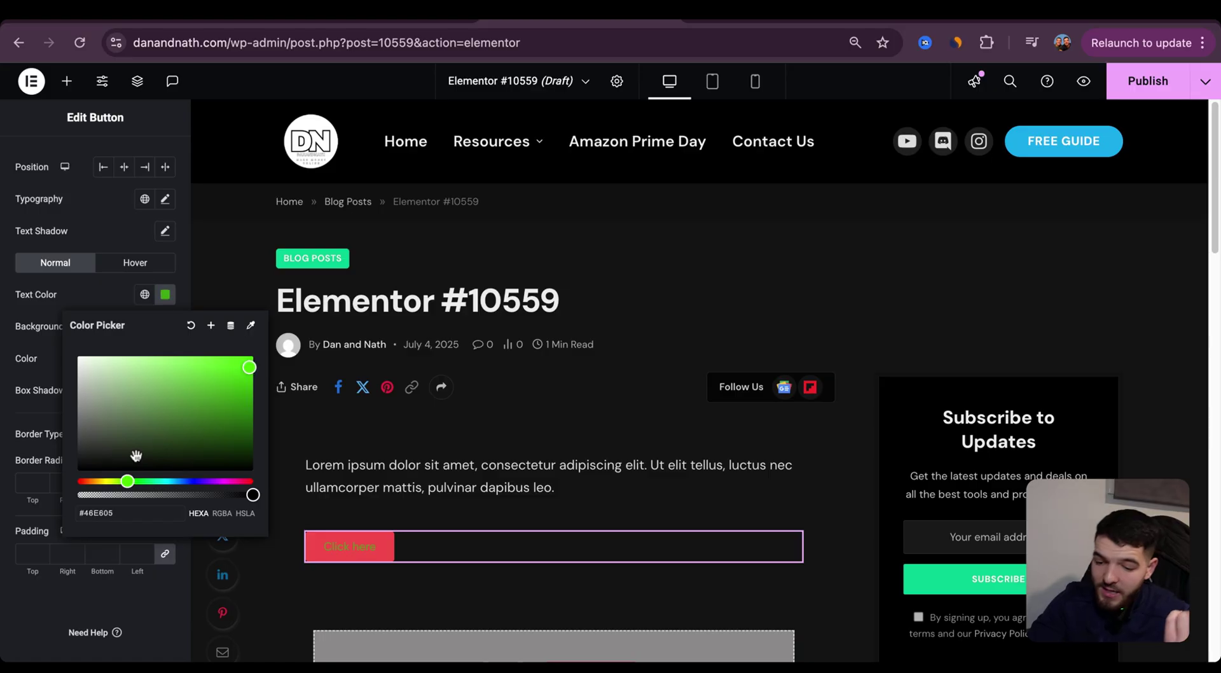
left_click(113, 292)
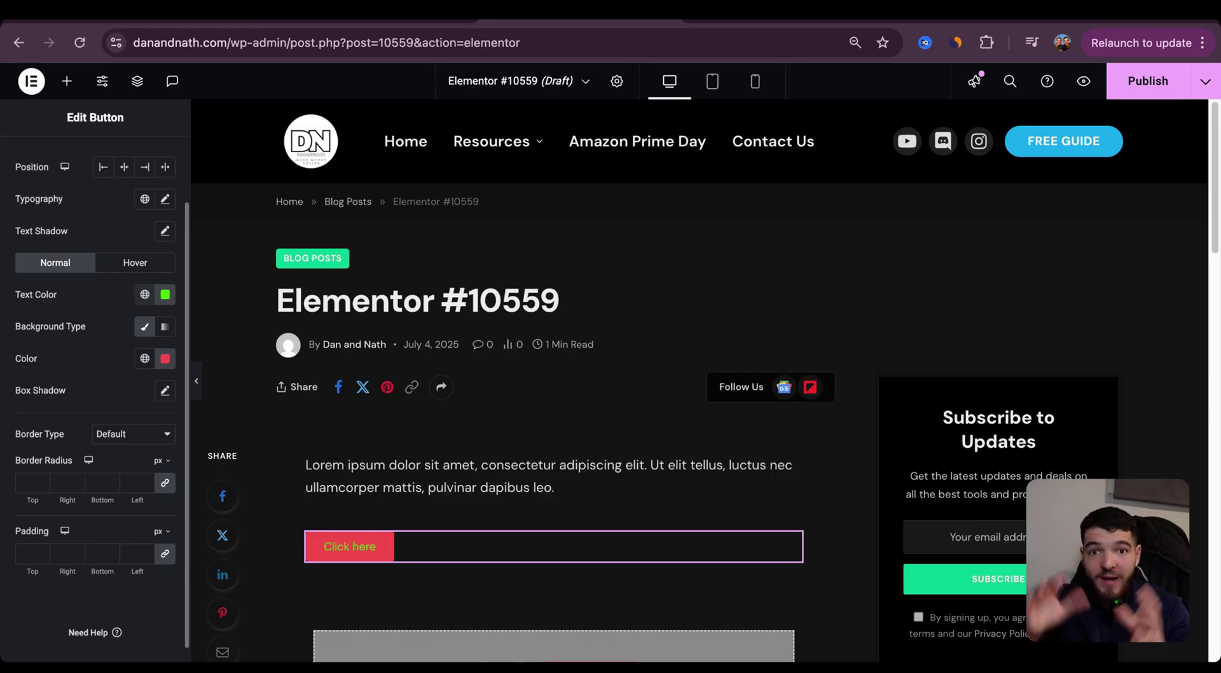
- Try out the Pulse and Grow hover animations on the button
left_click(136, 264)
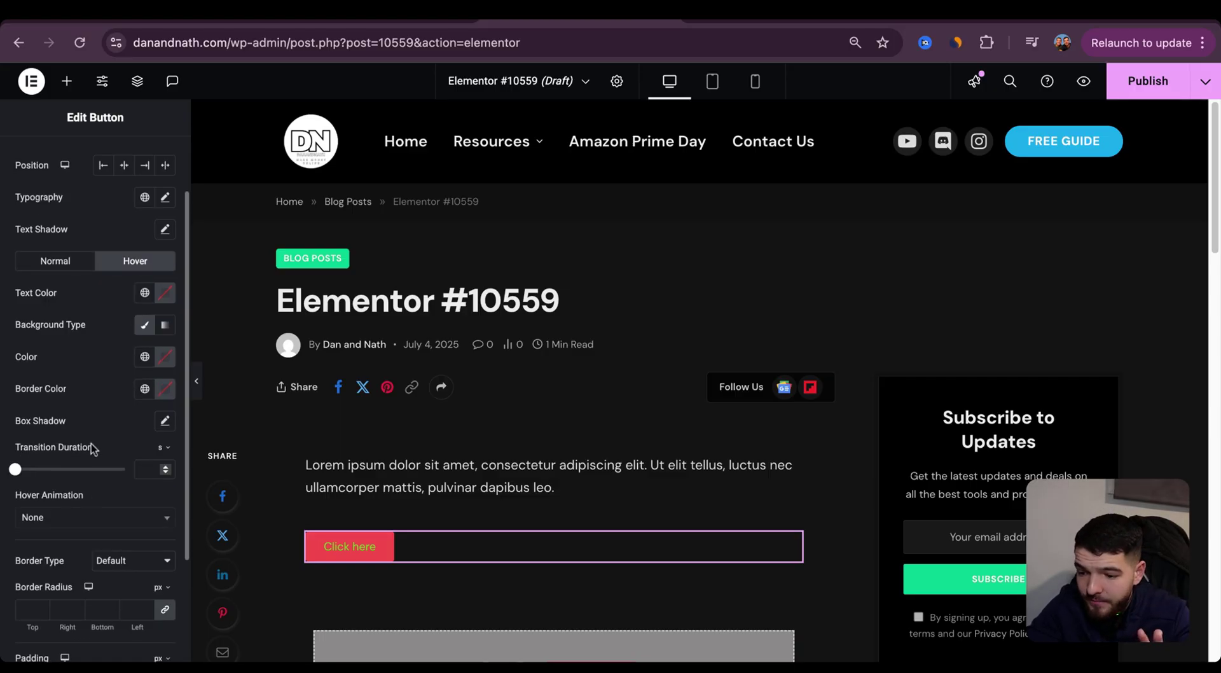
left_click(95, 519)
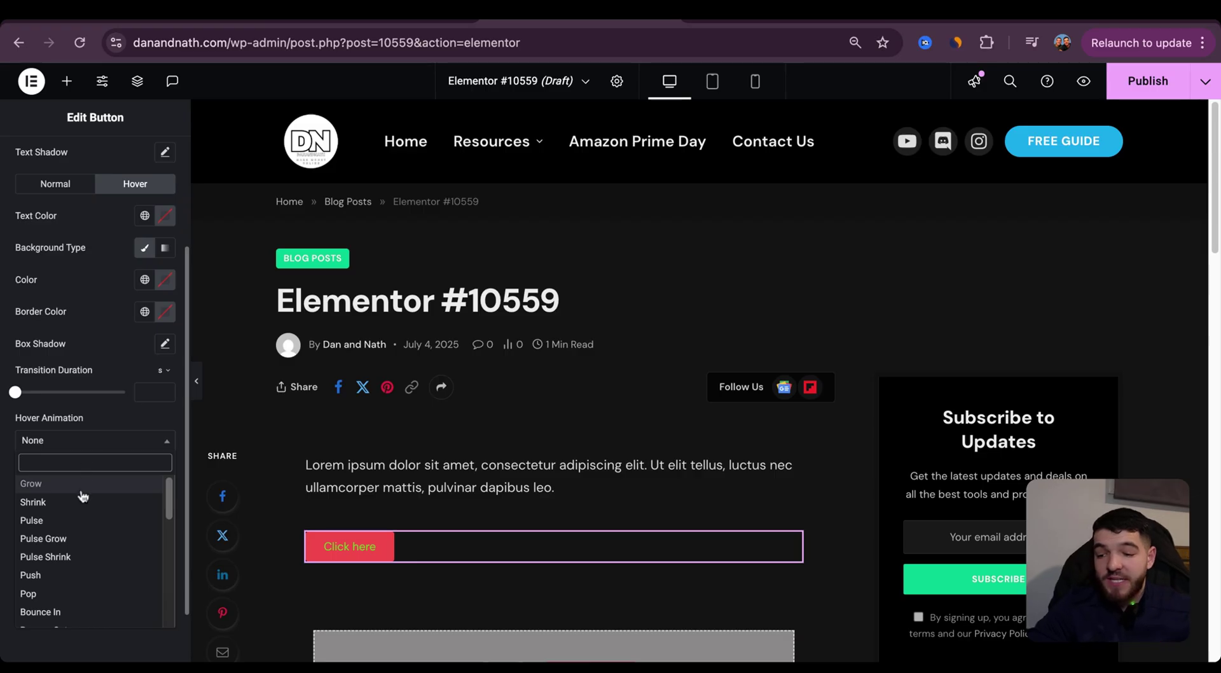
left_click(81, 521)
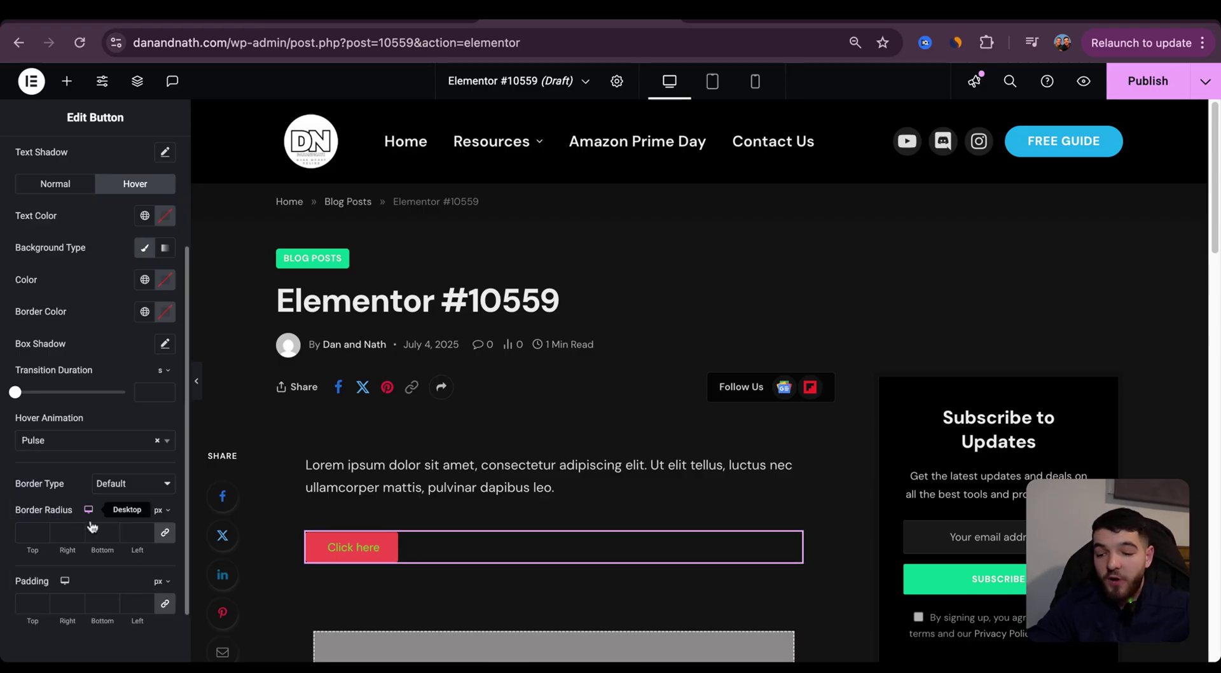
mouse_move(338, 555)
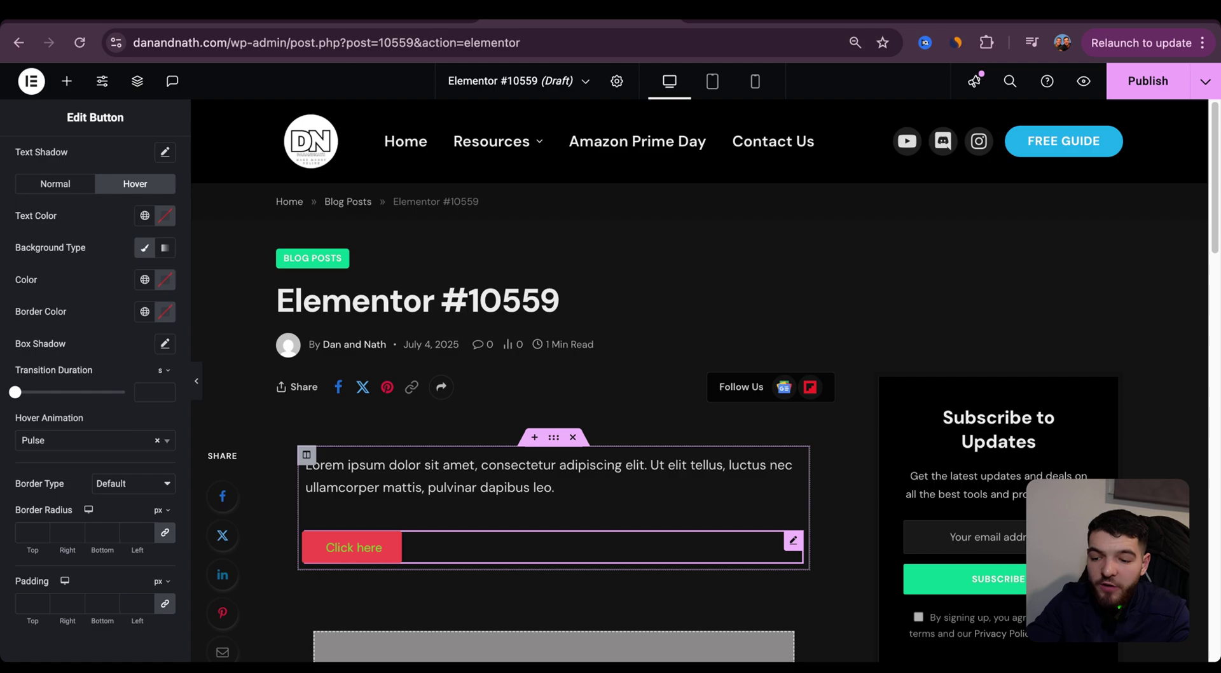
left_click(86, 444)
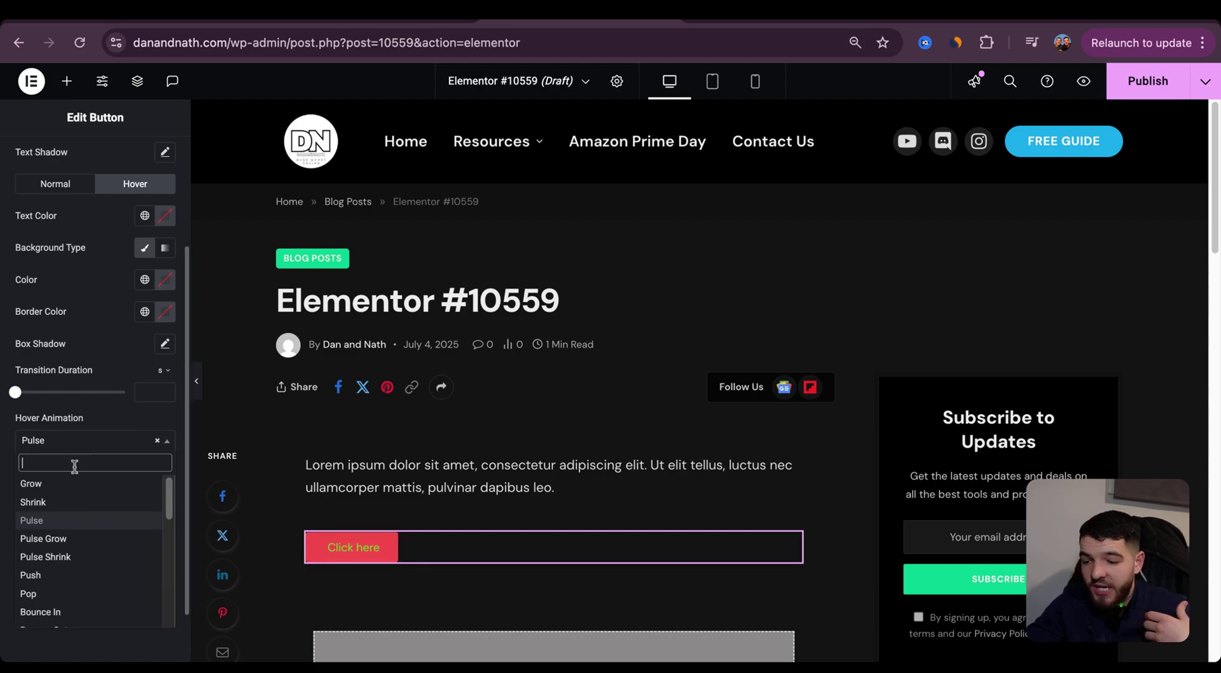
left_click(31, 484)
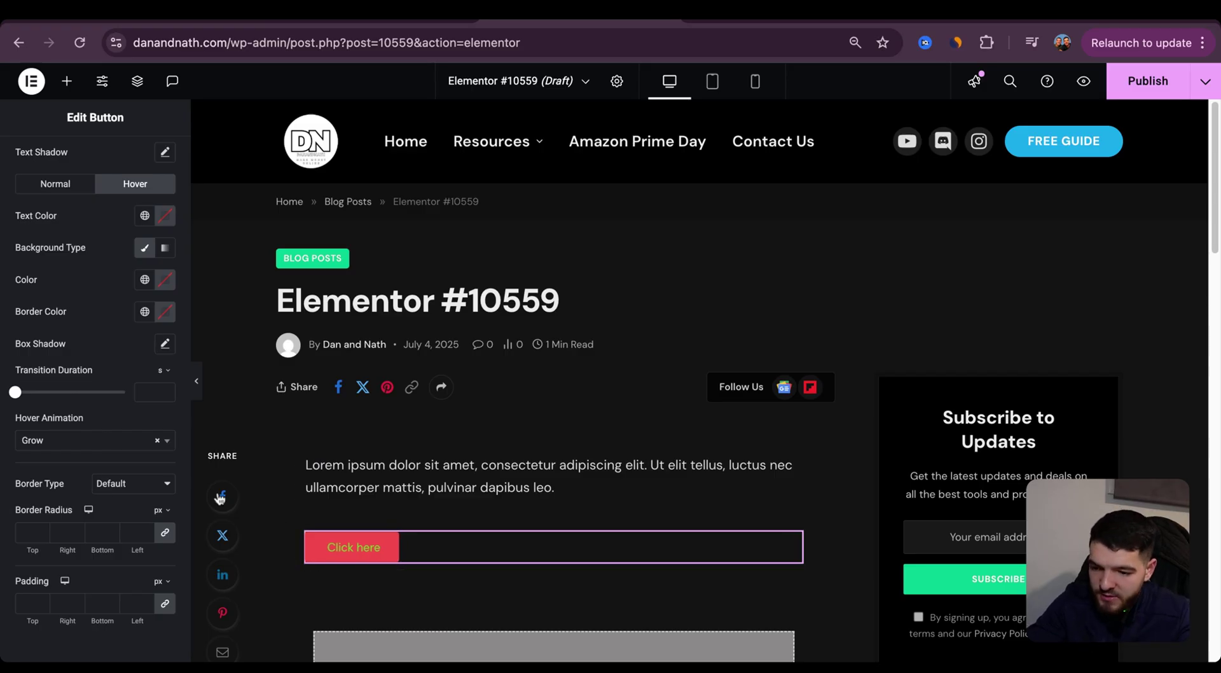
- Set the button's hover animation to Push
left_click(108, 449)
scroll(96, 524, "down", 1)
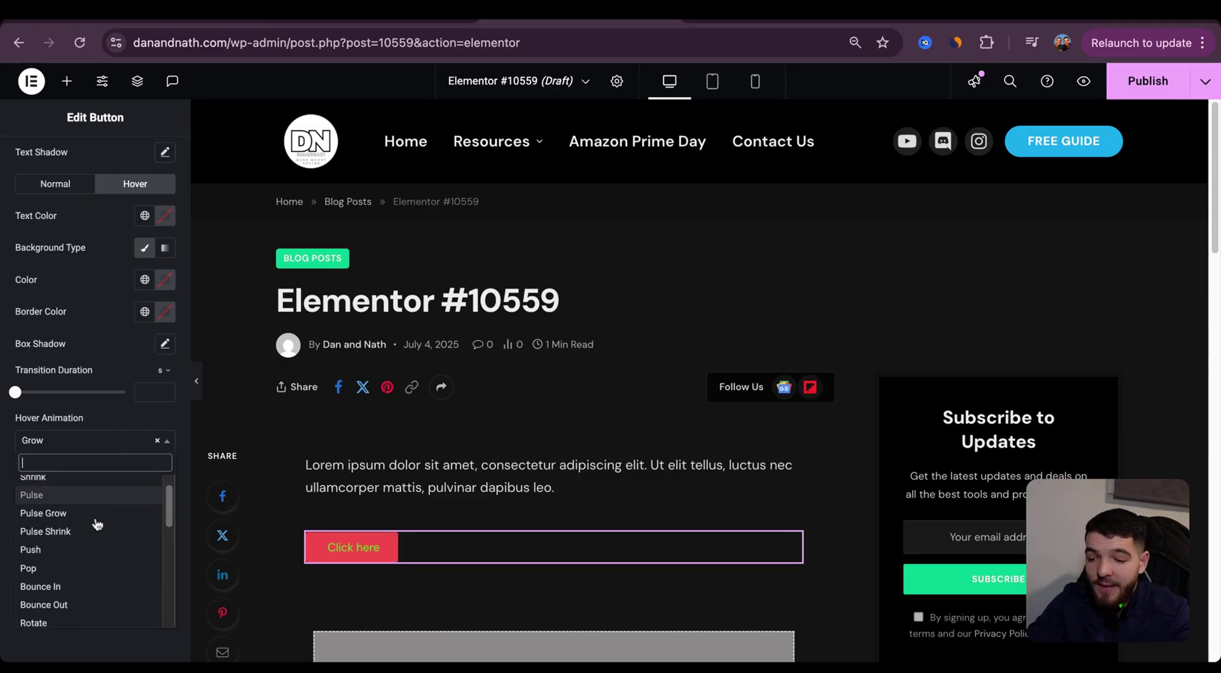
left_click(73, 551)
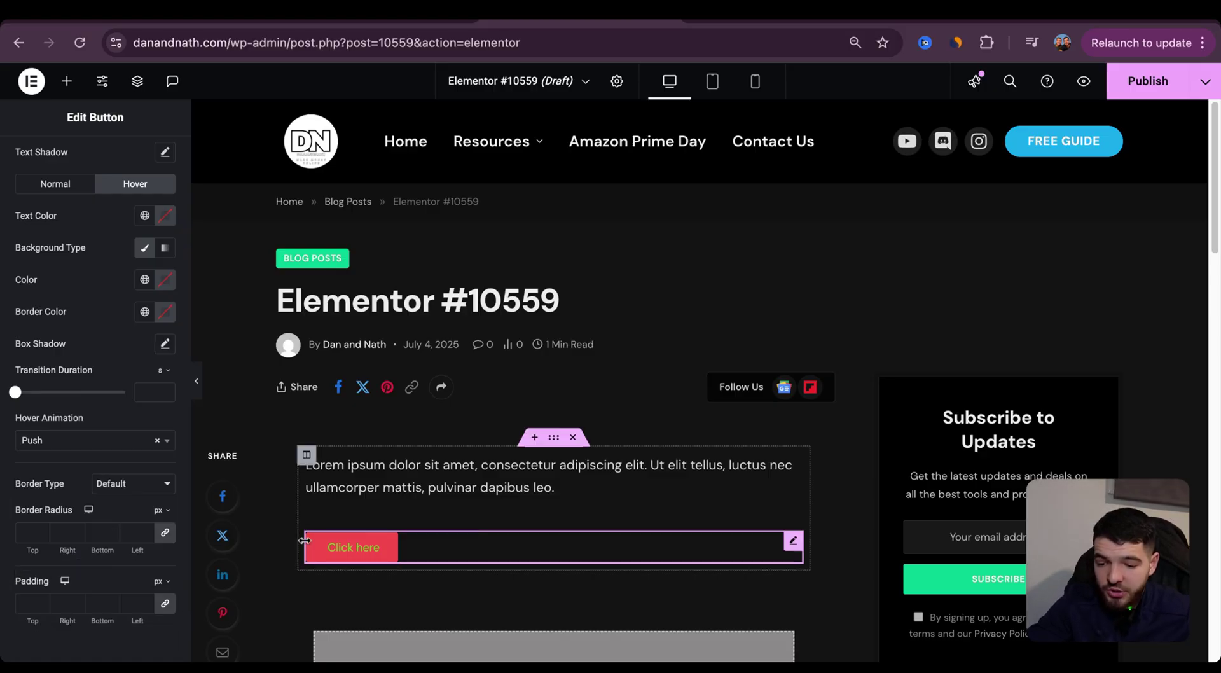